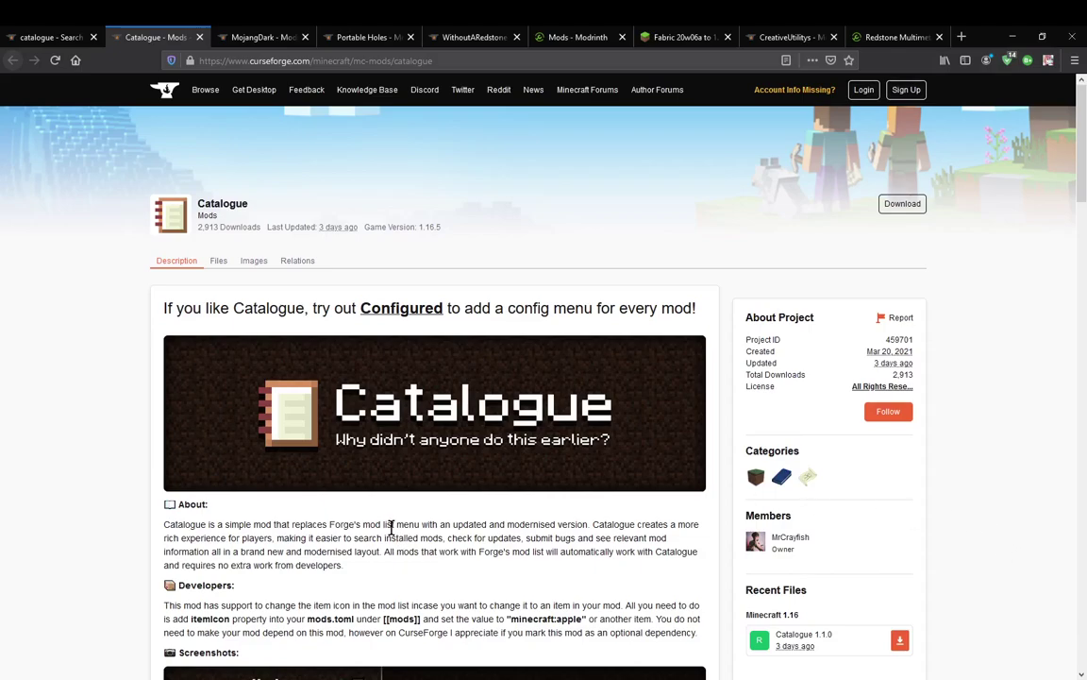
Read the About section of the Catalogue mod page, highlighting the mod list menu, search and compatibility passages.
{"action": "left_click_drag", "start_coordinate": [421, 525], "coordinate": [360, 525]}
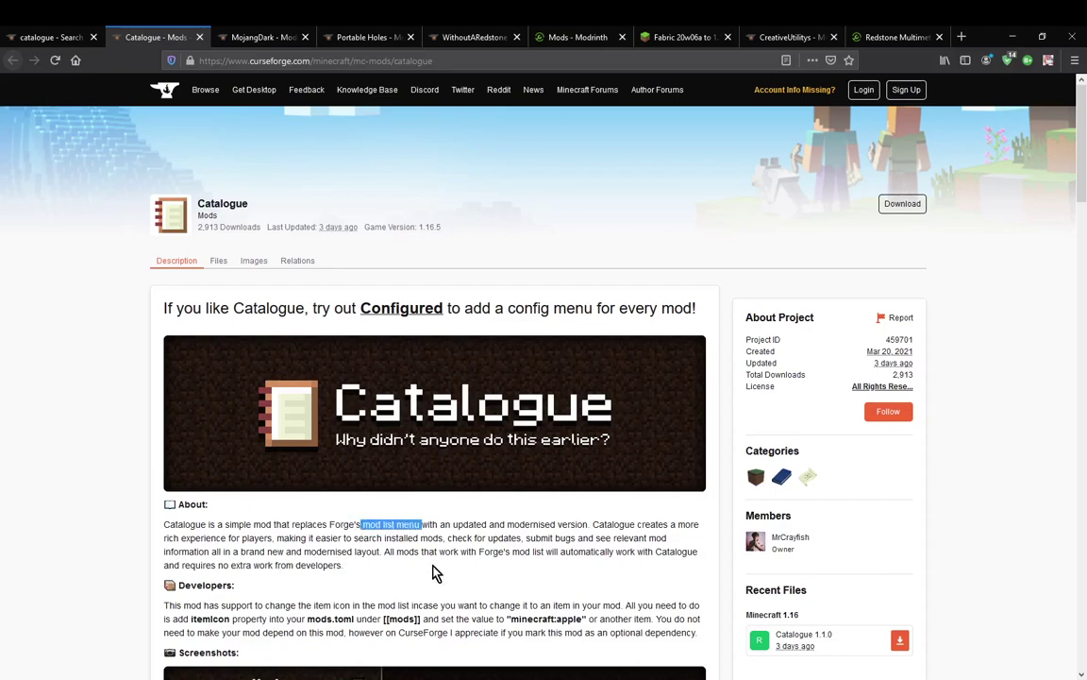
{"action": "left_click", "coordinate": [463, 585]}
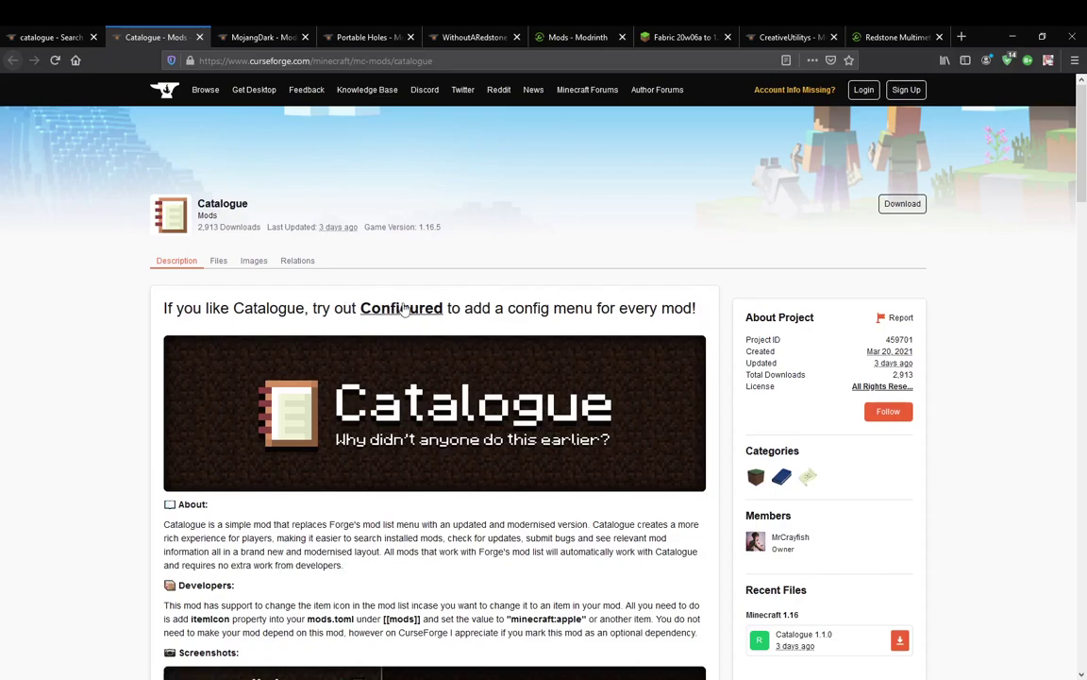
{"action": "scroll", "coordinate": [114, 415], "scroll_direction": "down", "scroll_amount": 1}
{"action": "scroll", "coordinate": [114, 415], "scroll_direction": "down", "scroll_amount": 1}
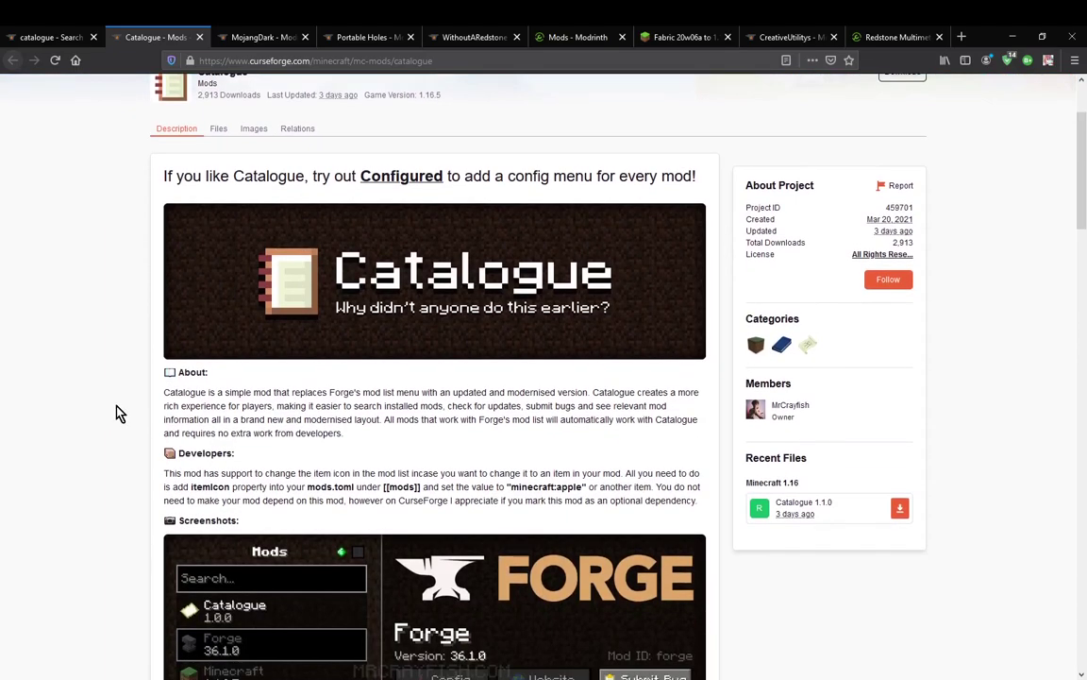
{"action": "scroll", "coordinate": [104, 406], "scroll_direction": "down", "scroll_amount": 1}
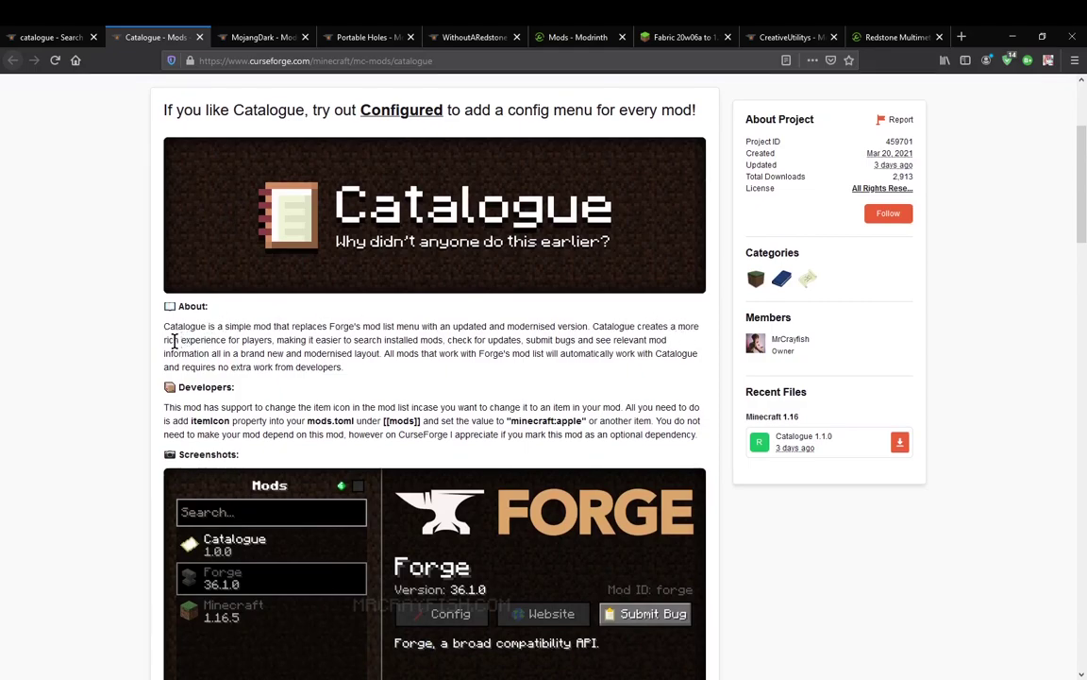
{"action": "left_click_drag", "start_coordinate": [167, 339], "coordinate": [386, 355]}
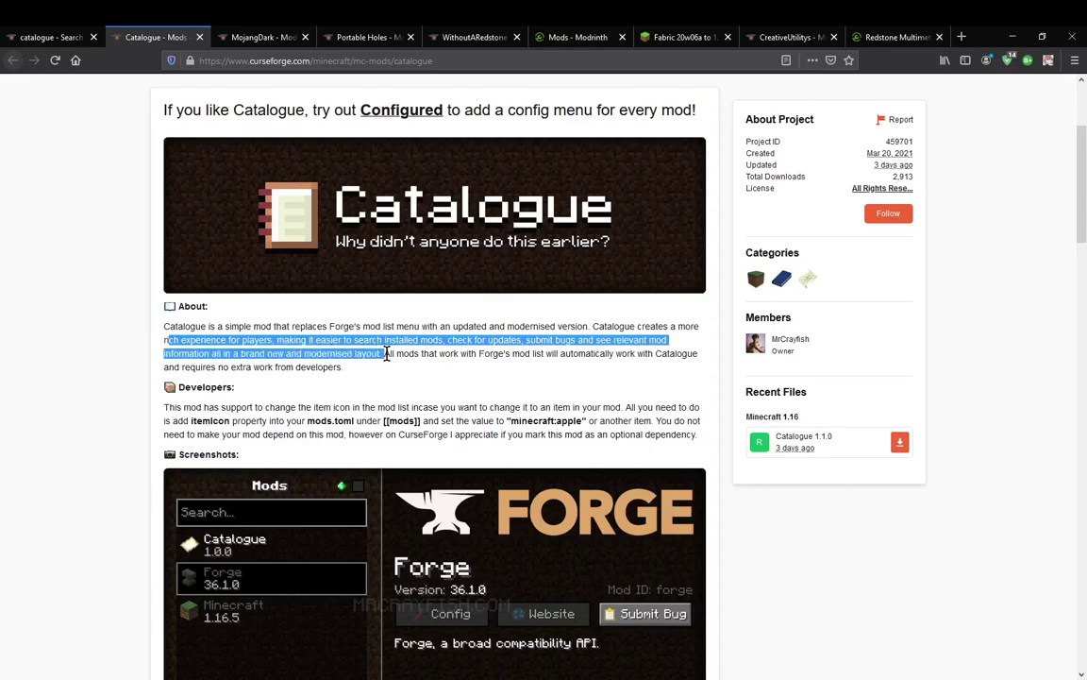
{"action": "left_click", "coordinate": [528, 382]}
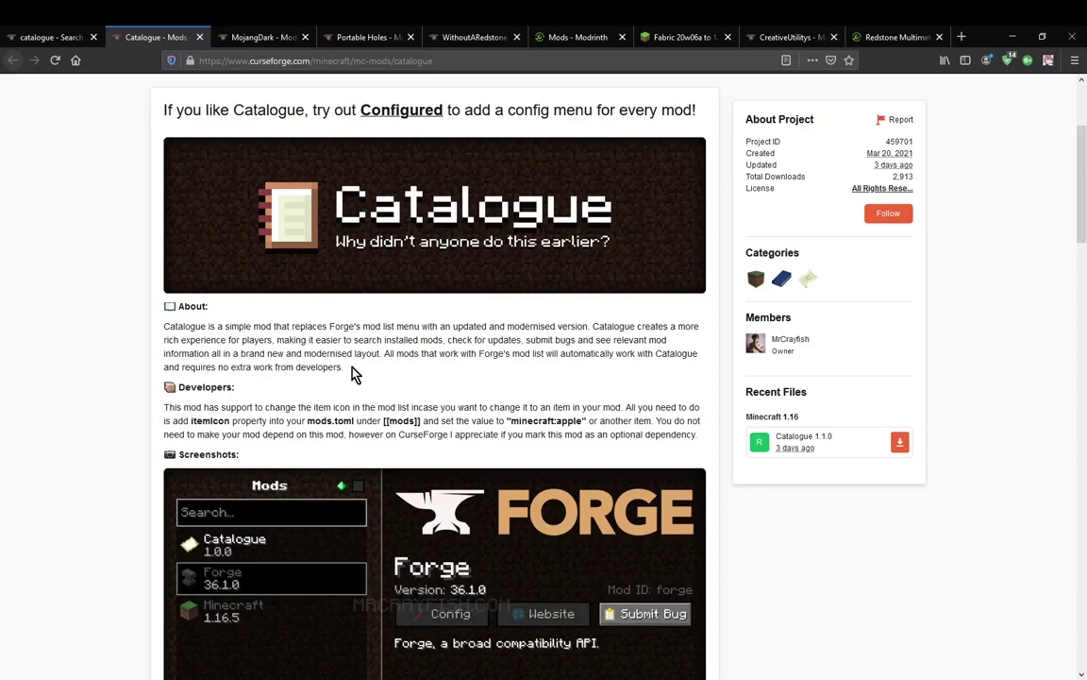
{"action": "left_click_drag", "start_coordinate": [353, 374], "coordinate": [151, 370]}
{"action": "left_click", "coordinate": [394, 385]}
{"action": "scroll", "coordinate": [424, 369], "scroll_direction": "down", "scroll_amount": 1}
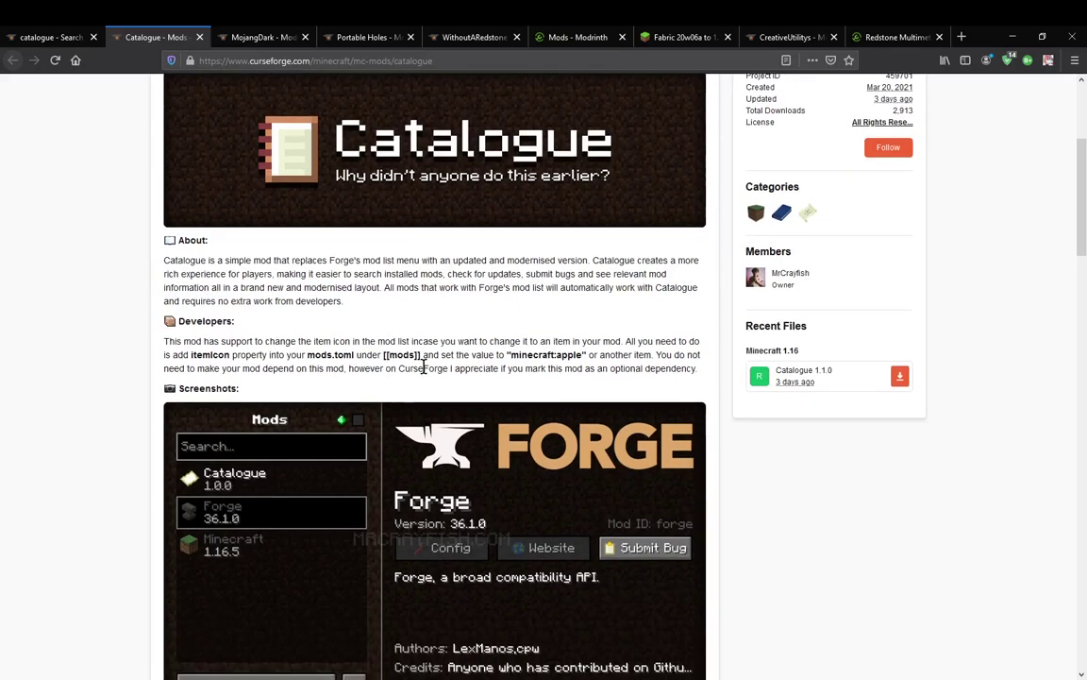
{"action": "left_click_drag", "start_coordinate": [693, 287], "coordinate": [475, 289]}
{"action": "left_click", "coordinate": [524, 327]}
Read the Developers section on setting the itemIcon property in mods.toml, and look at the screenshots below it.
{"action": "scroll", "coordinate": [58, 370], "scroll_direction": "down", "scroll_amount": 2}
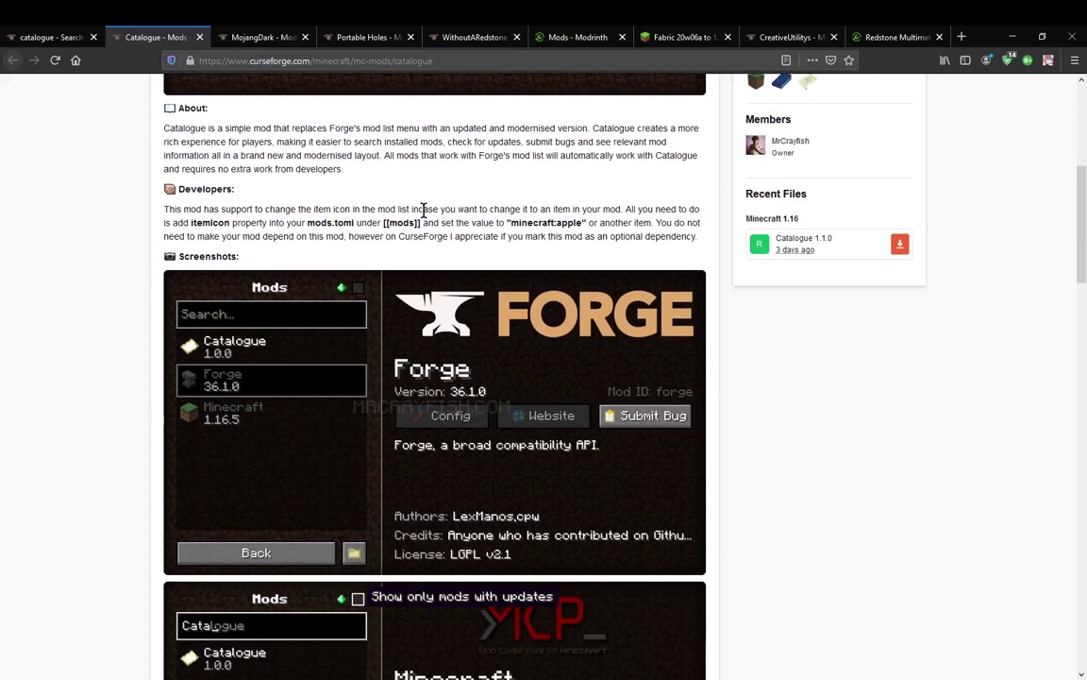
{"action": "left_click_drag", "start_coordinate": [290, 209], "coordinate": [583, 223]}
{"action": "left_click", "coordinate": [670, 211]}
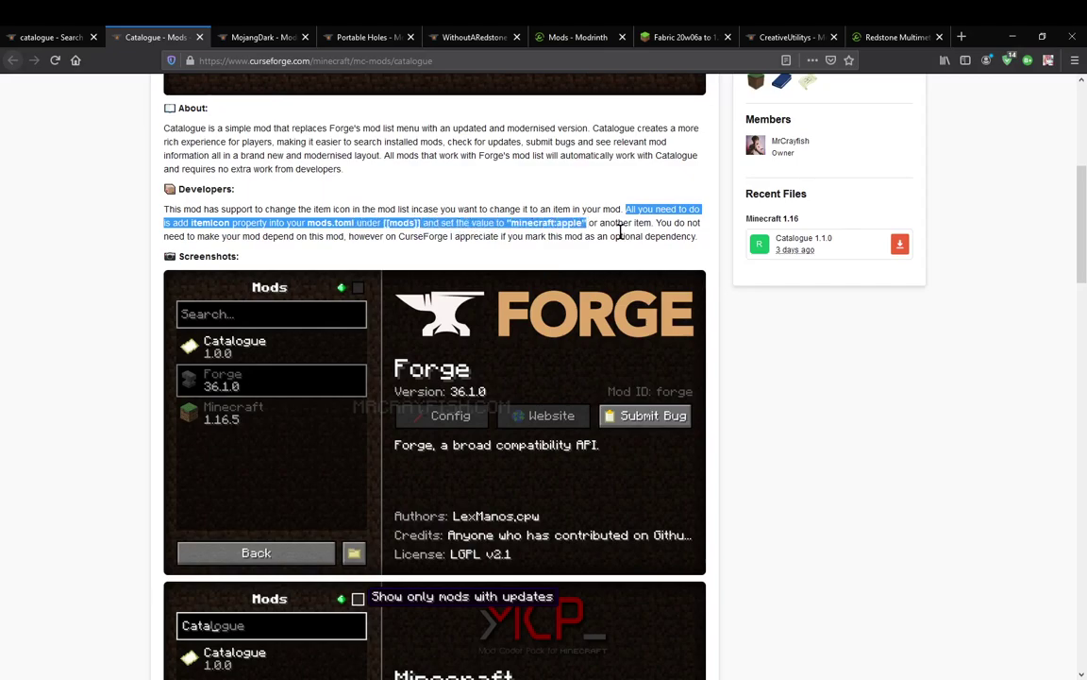
{"action": "left_click", "coordinate": [579, 217]}
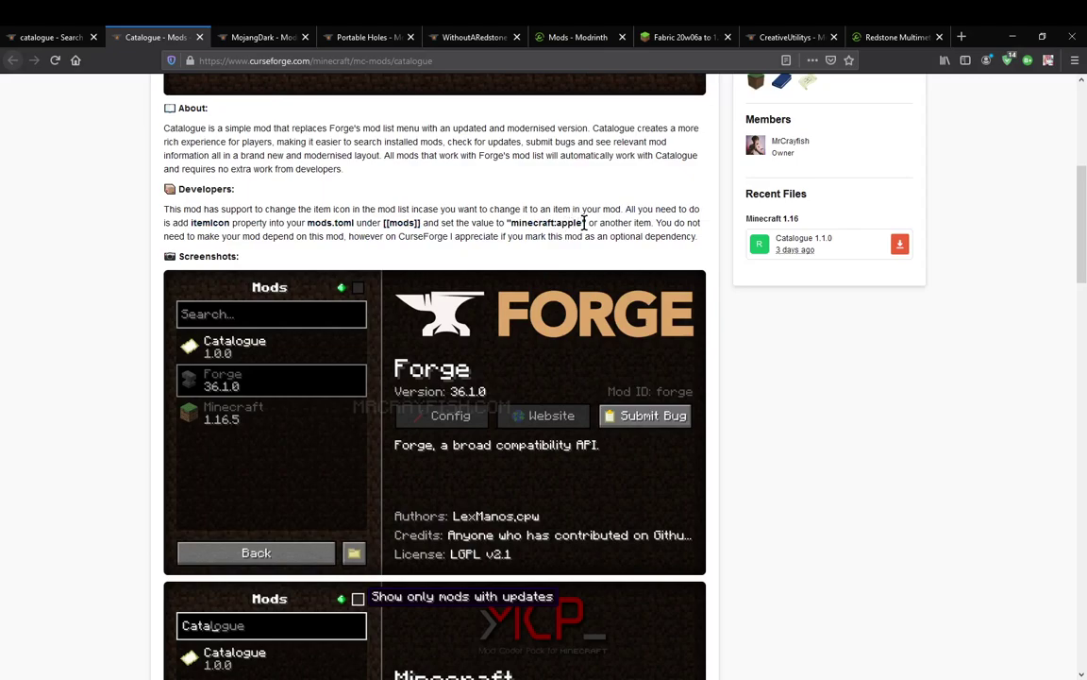
{"action": "left_click_drag", "start_coordinate": [585, 222], "coordinate": [505, 223]}
{"action": "left_click", "coordinate": [579, 208]}
{"action": "scroll", "coordinate": [368, 256], "scroll_direction": "down", "scroll_amount": 5}
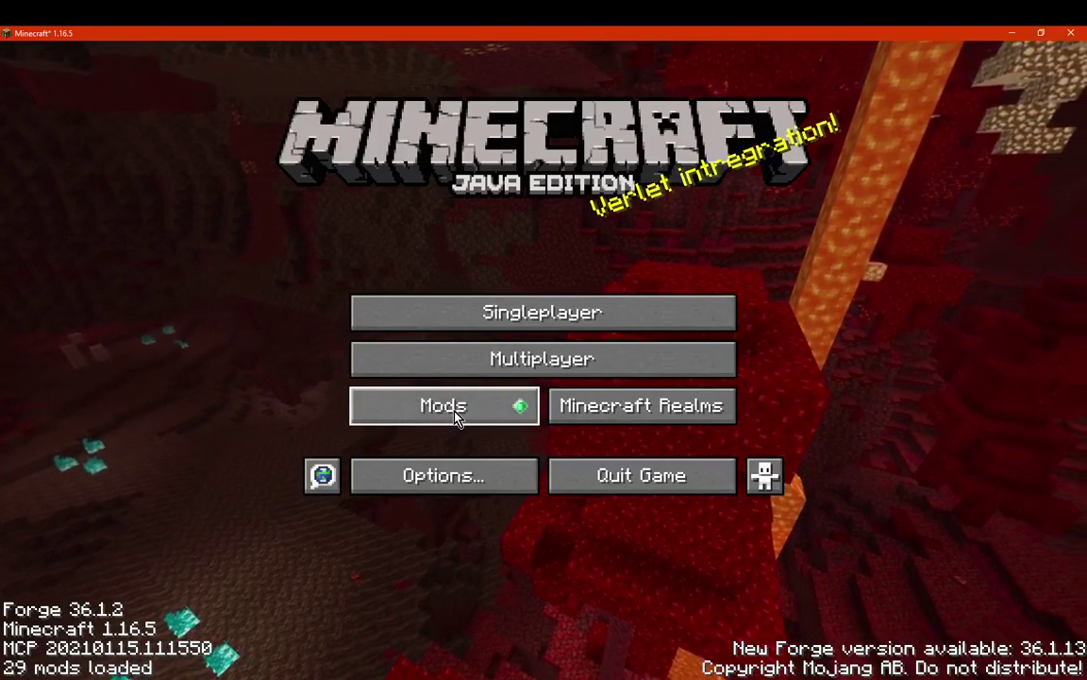
Switch to Minecraft, browse its mod list and show the details of Forge.
{"action": "left_click", "coordinate": [451, 409]}
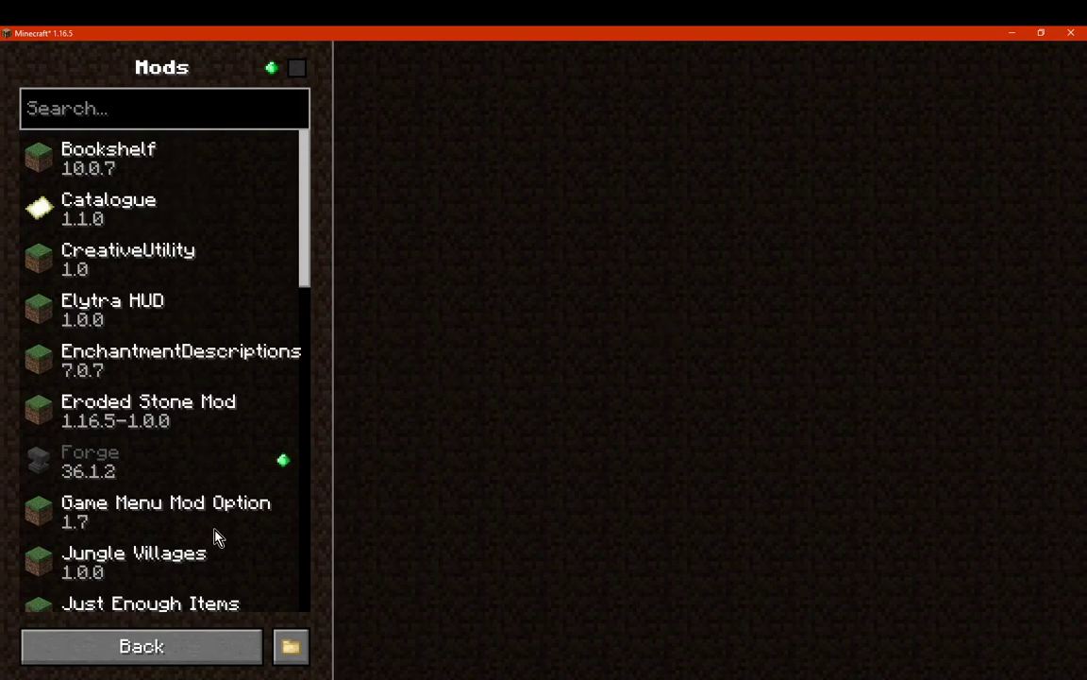
{"action": "scroll", "coordinate": [203, 553], "scroll_direction": "down", "scroll_amount": 6}
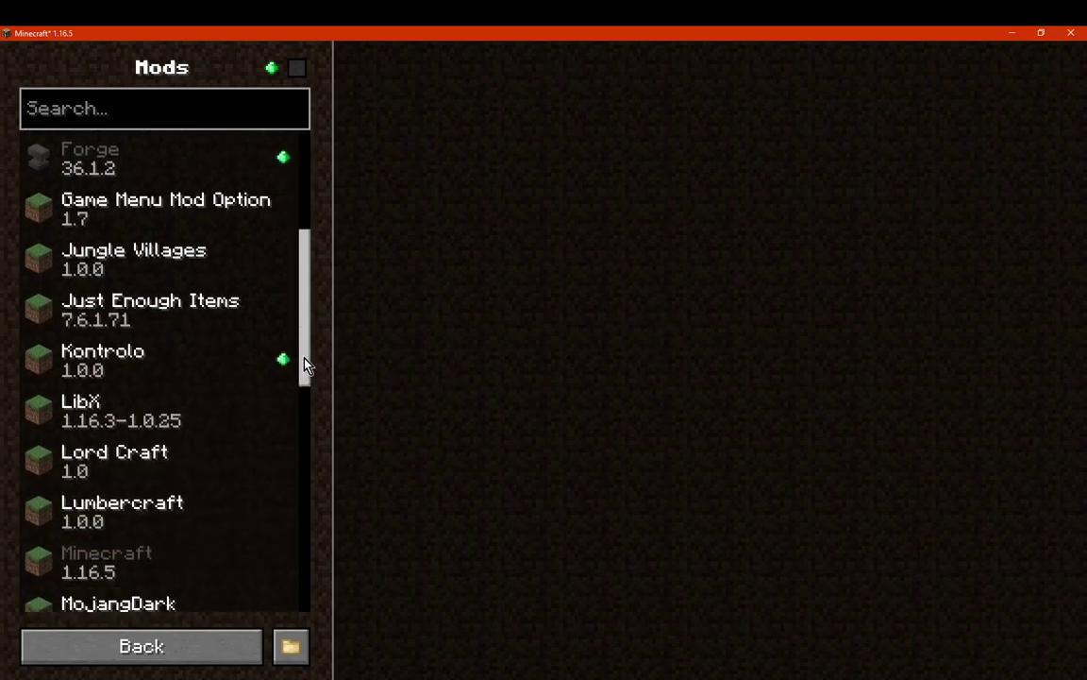
{"action": "left_click_drag", "start_coordinate": [305, 364], "coordinate": [313, 225]}
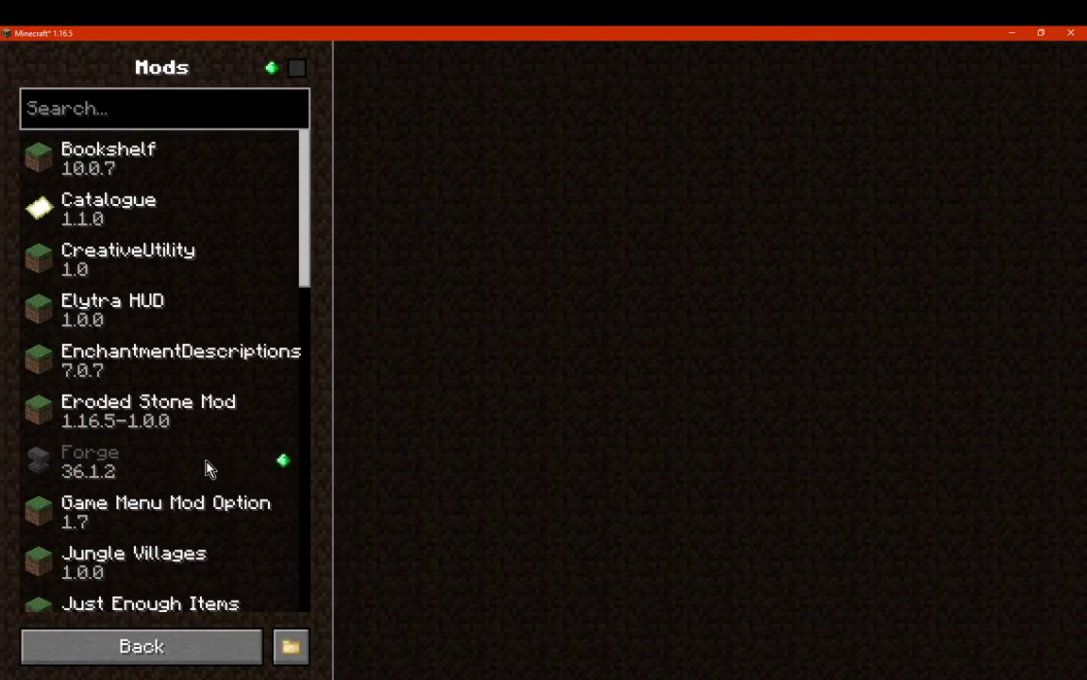
{"action": "left_click", "coordinate": [168, 465]}
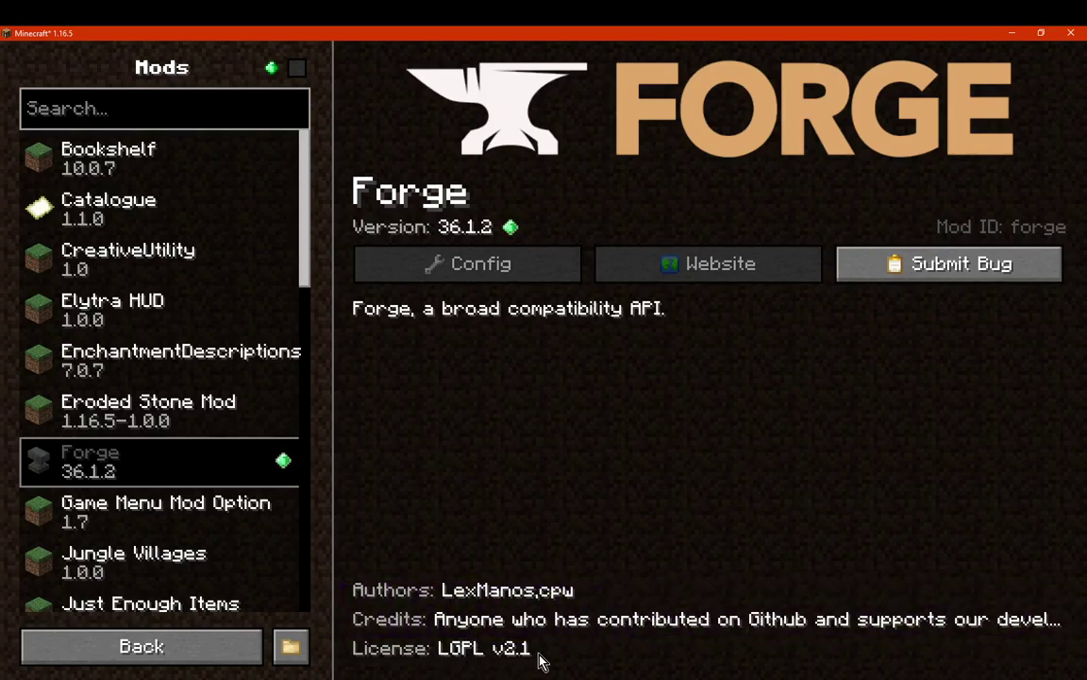
Show the Bookshelf mod's details and request its website link, declining to open it.
{"action": "left_click", "coordinate": [191, 170]}
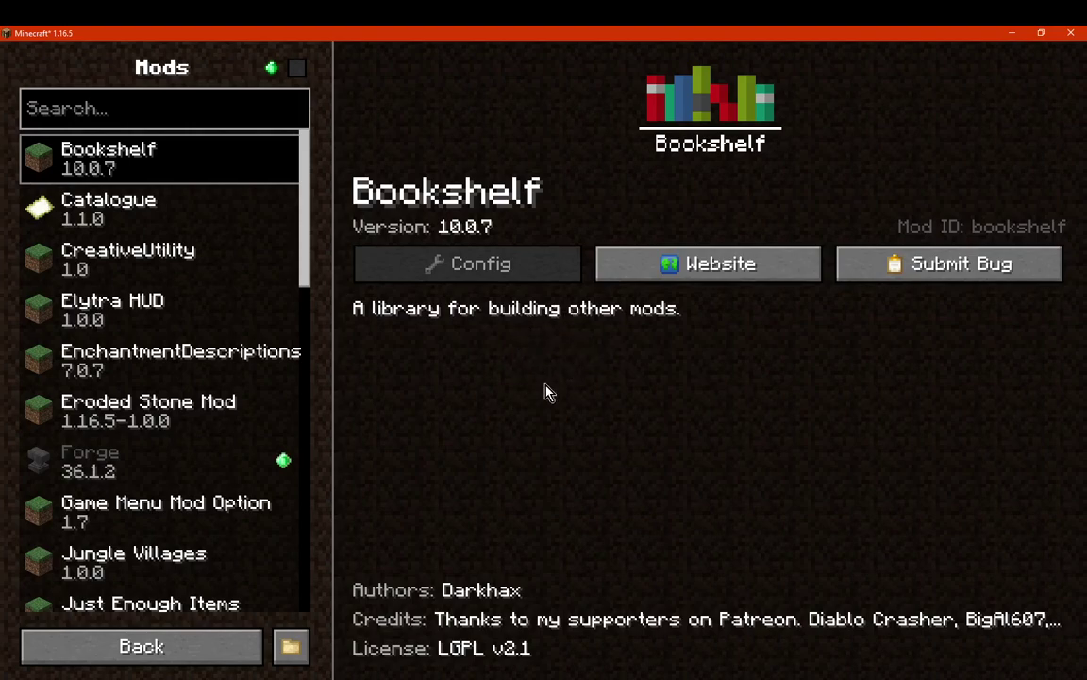
{"action": "left_click", "coordinate": [703, 267]}
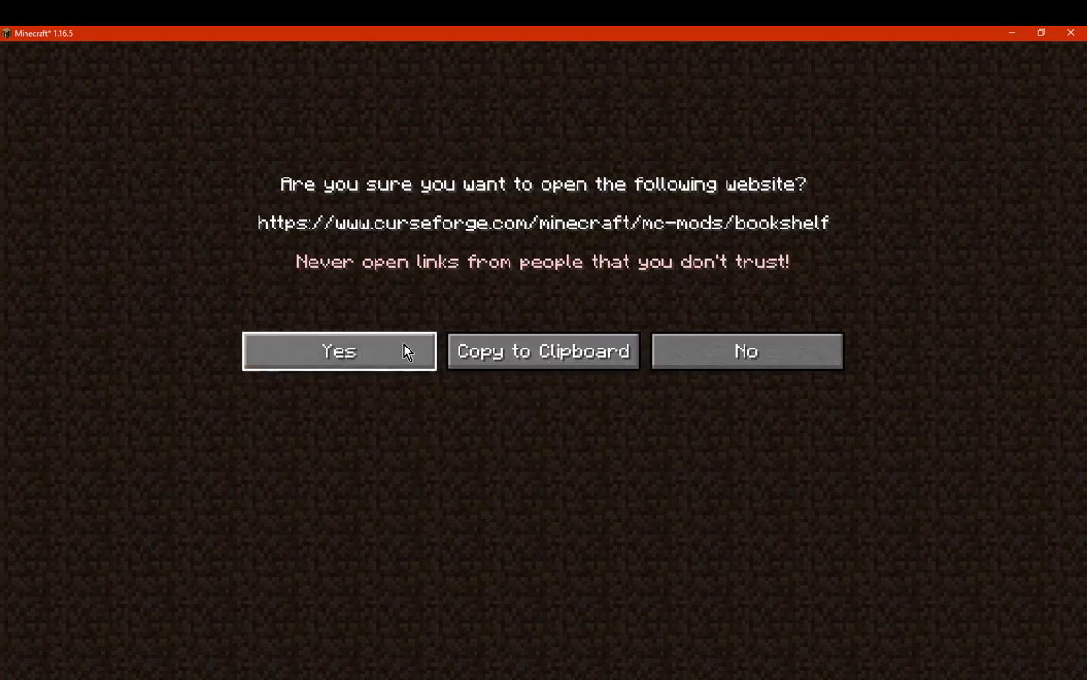
{"action": "left_click", "coordinate": [725, 364]}
View the details of Catalogue, CreativeUtility, Elytra HUD, EnchantmentDescriptions, Eroded Stone Mod and Game Menu Mod Option in the mod list.
{"action": "left_click", "coordinate": [189, 216]}
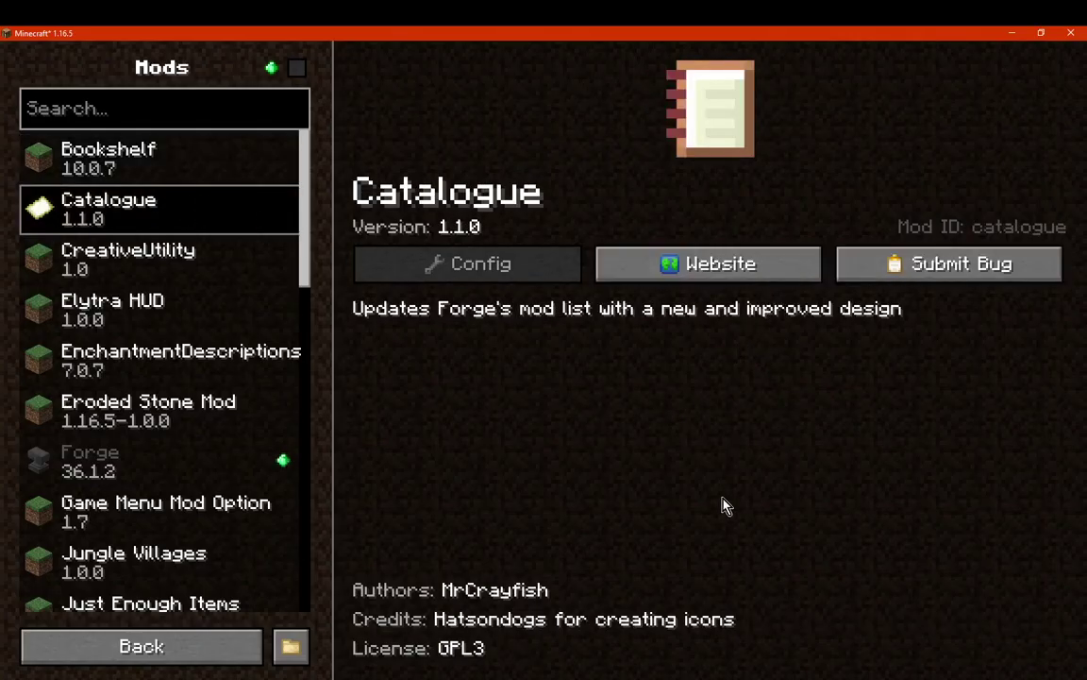
{"action": "left_click", "coordinate": [202, 261]}
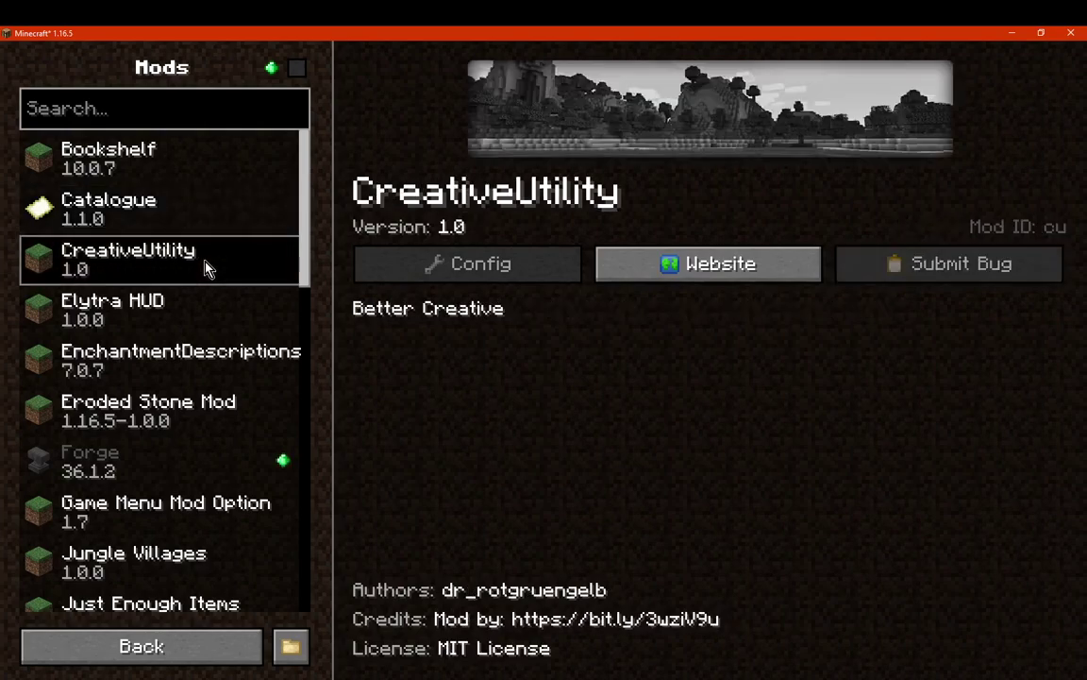
{"action": "left_click", "coordinate": [200, 324]}
{"action": "left_click", "coordinate": [194, 363]}
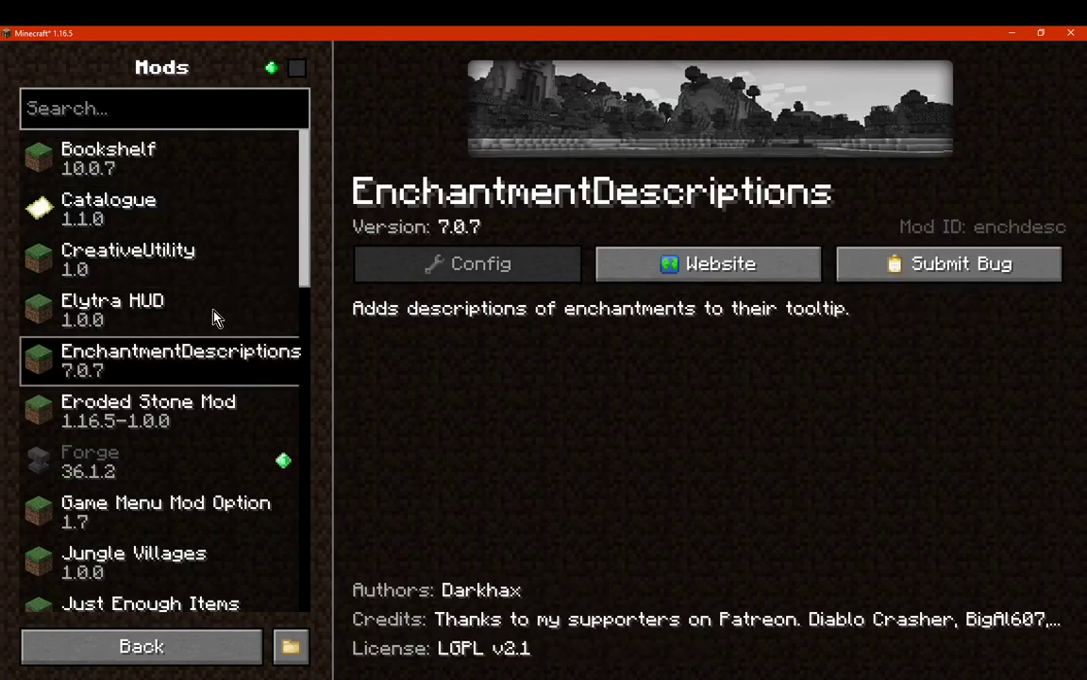
{"action": "left_click", "coordinate": [216, 317]}
{"action": "left_click", "coordinate": [208, 423]}
{"action": "left_click", "coordinate": [195, 517]}
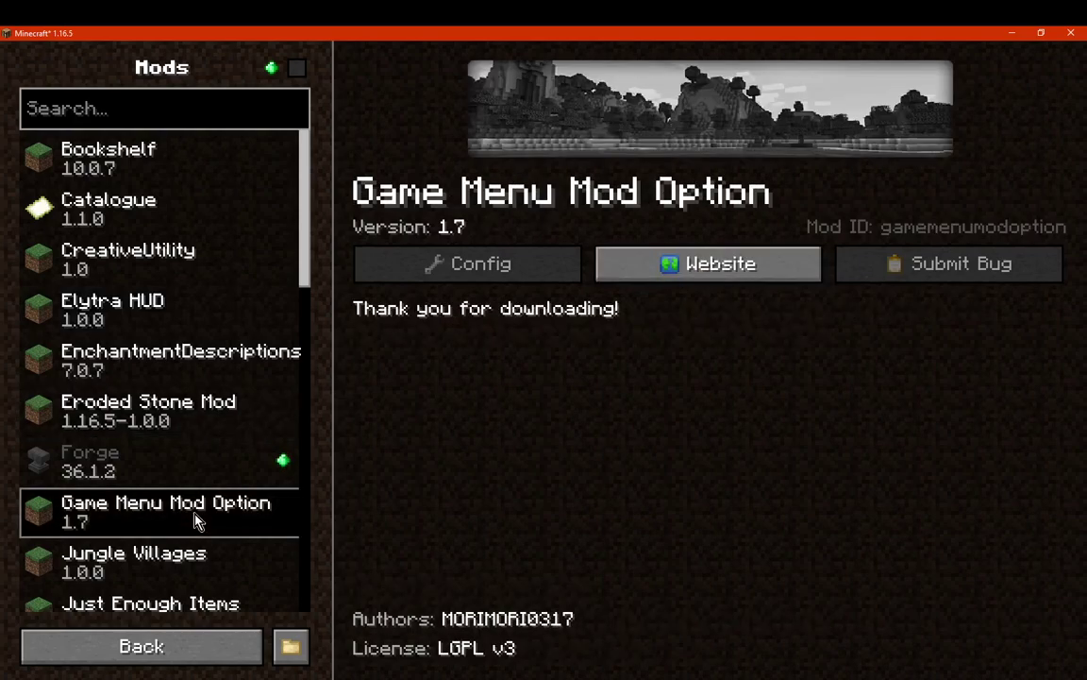
View the details of Minecraft, NBT Advanced Tooltips, Taterzens and Vanilla Addtions further down the mod list.
{"action": "scroll", "coordinate": [208, 505], "scroll_direction": "down", "scroll_amount": 5}
{"action": "left_click", "coordinate": [192, 415]}
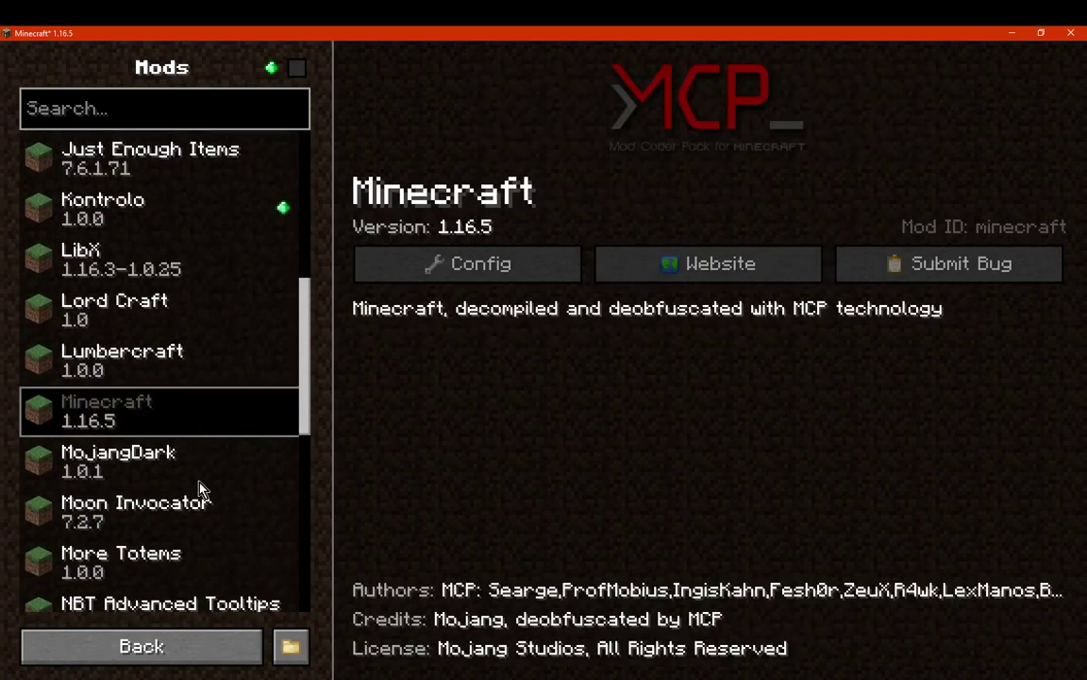
{"action": "scroll", "coordinate": [200, 486], "scroll_direction": "down", "scroll_amount": 2}
{"action": "left_click", "coordinate": [199, 473]}
{"action": "scroll", "coordinate": [199, 468], "scroll_direction": "down", "scroll_amount": 3}
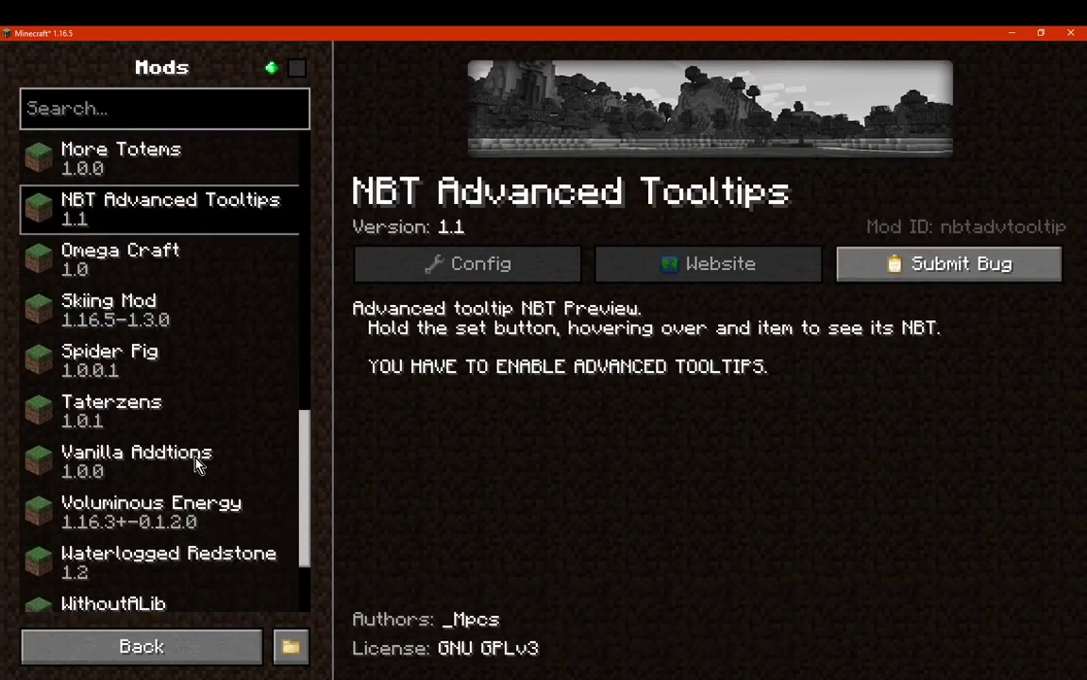
{"action": "left_click", "coordinate": [184, 408]}
{"action": "left_click", "coordinate": [203, 467]}
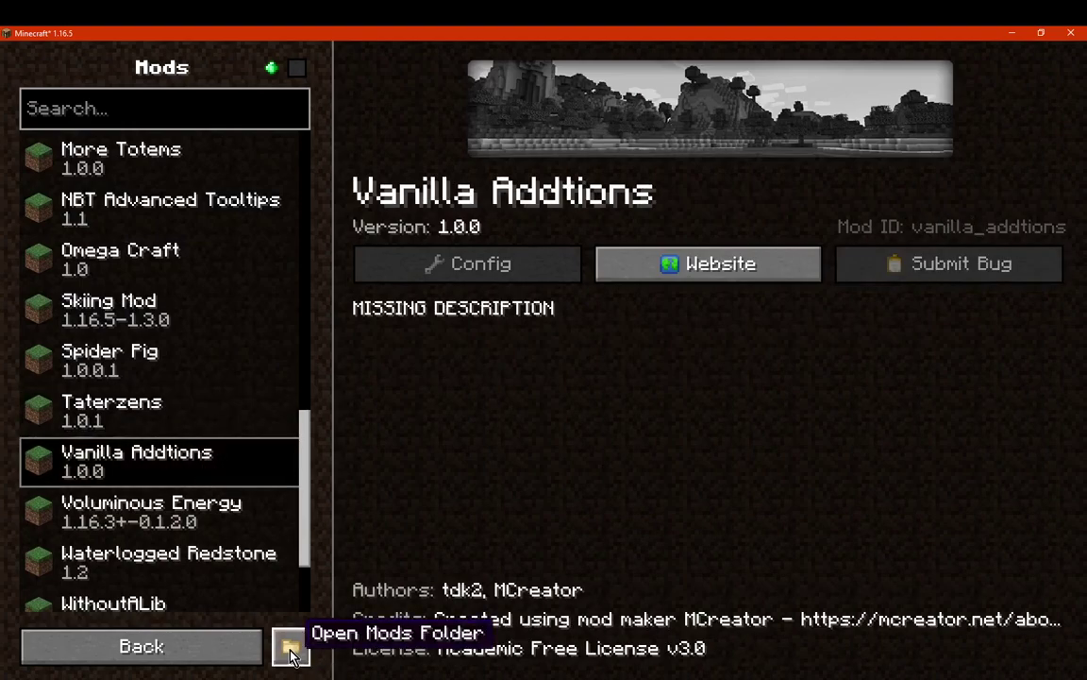
Open the mods folder from the mod list, look at its JAR files and return to the game.
{"action": "left_click", "coordinate": [291, 651]}
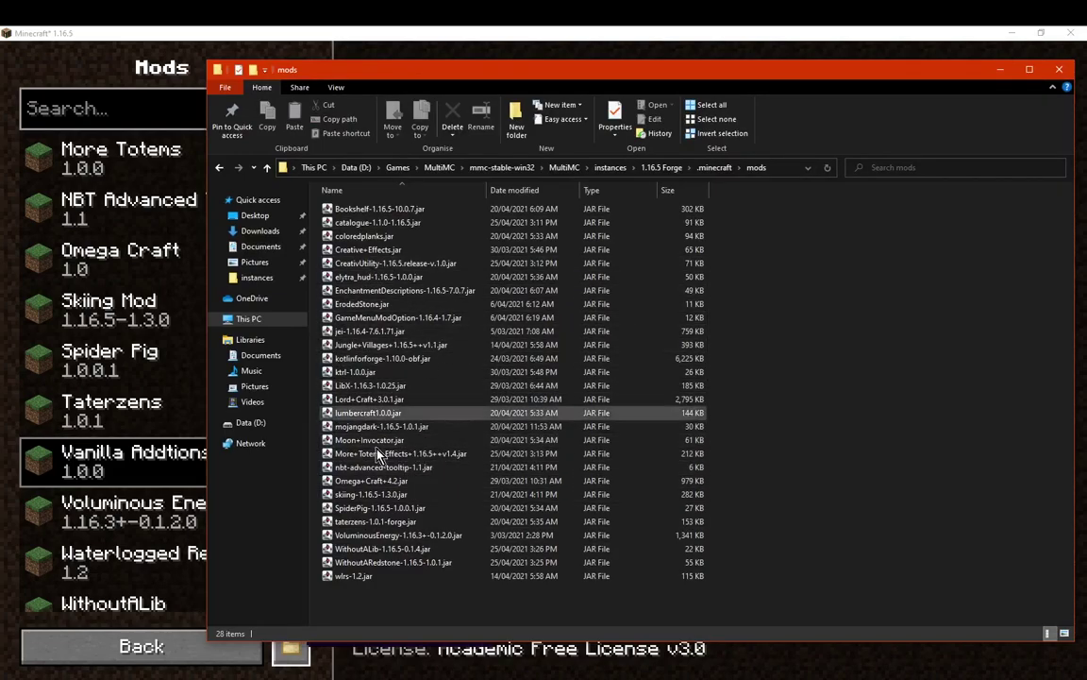
{"action": "left_click", "coordinate": [1029, 69]}
{"action": "left_click", "coordinate": [1007, 36]}
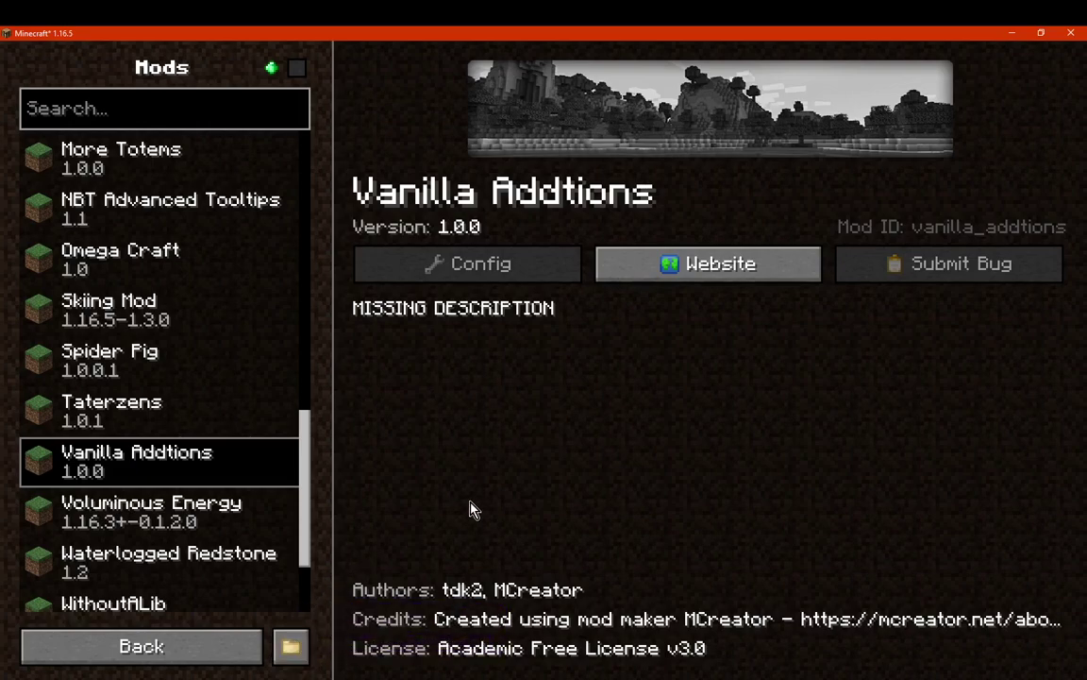
Leave the mod list, look at the resource pack selection in the game options and return to the title screen.
{"action": "left_click", "coordinate": [230, 651]}
{"action": "left_click", "coordinate": [444, 474]}
{"action": "left_click", "coordinate": [429, 387]}
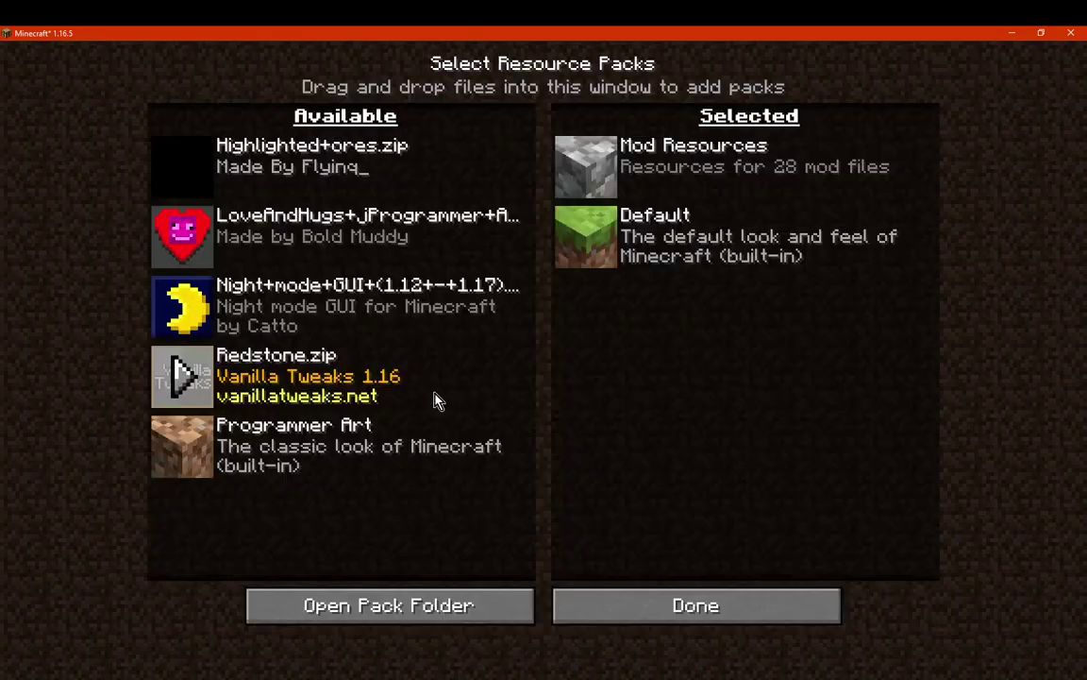
{"action": "left_click", "coordinate": [626, 616]}
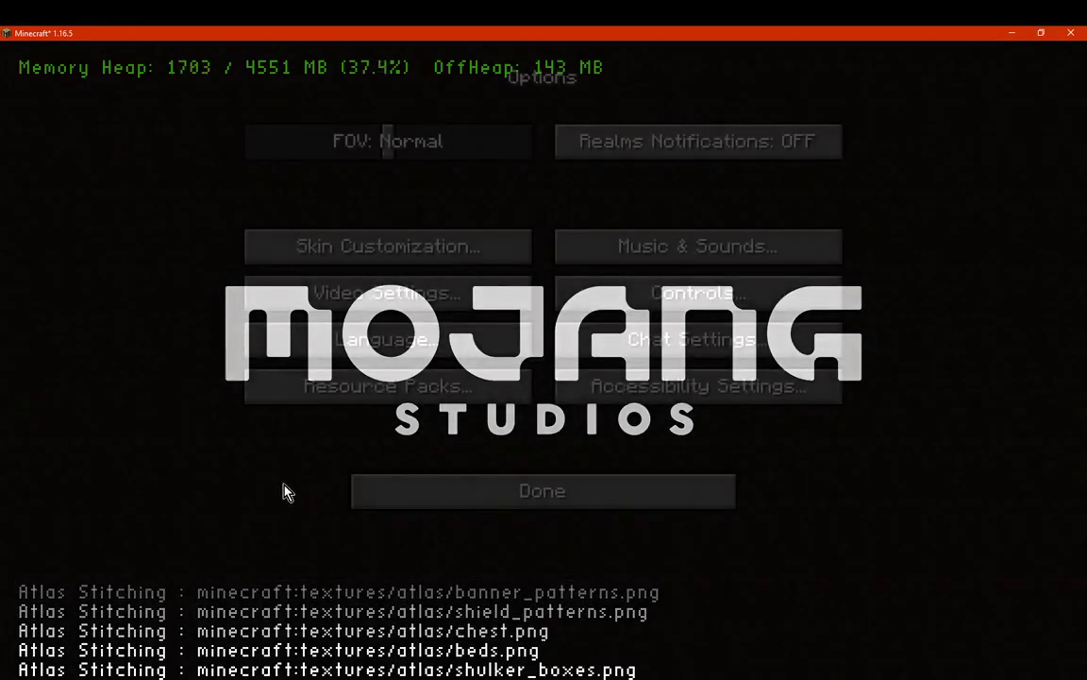
{"action": "left_click", "coordinate": [473, 481]}
Open the mod list and browse it, then exit to the title screen and open it again.
{"action": "left_click", "coordinate": [420, 403]}
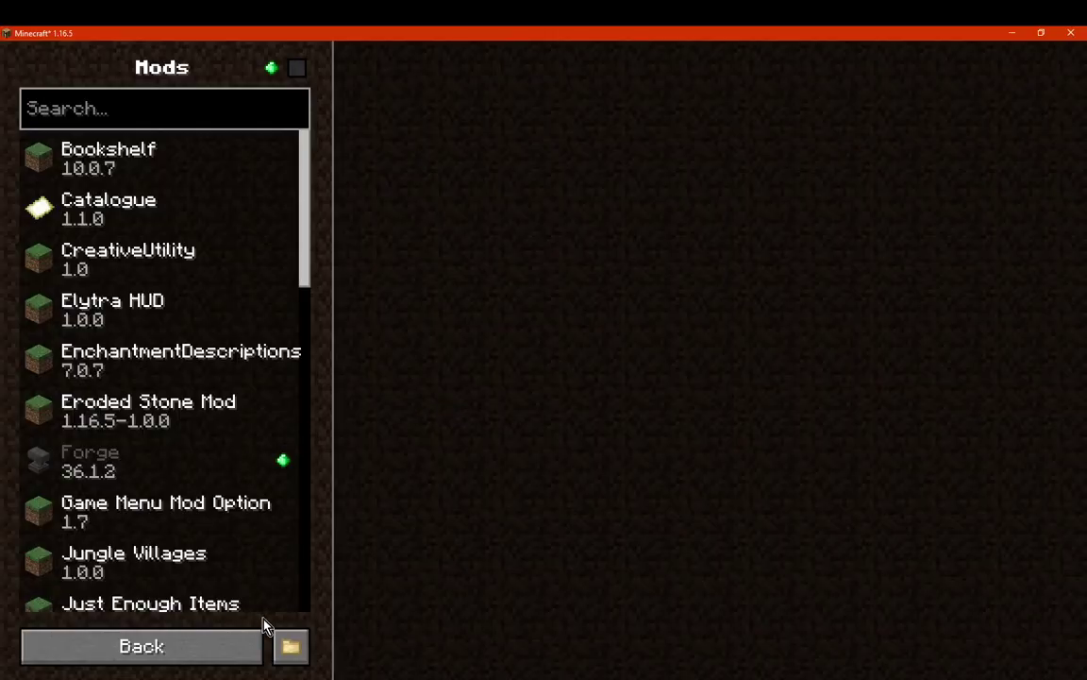
{"action": "scroll", "coordinate": [236, 562], "scroll_direction": "down", "scroll_amount": 5}
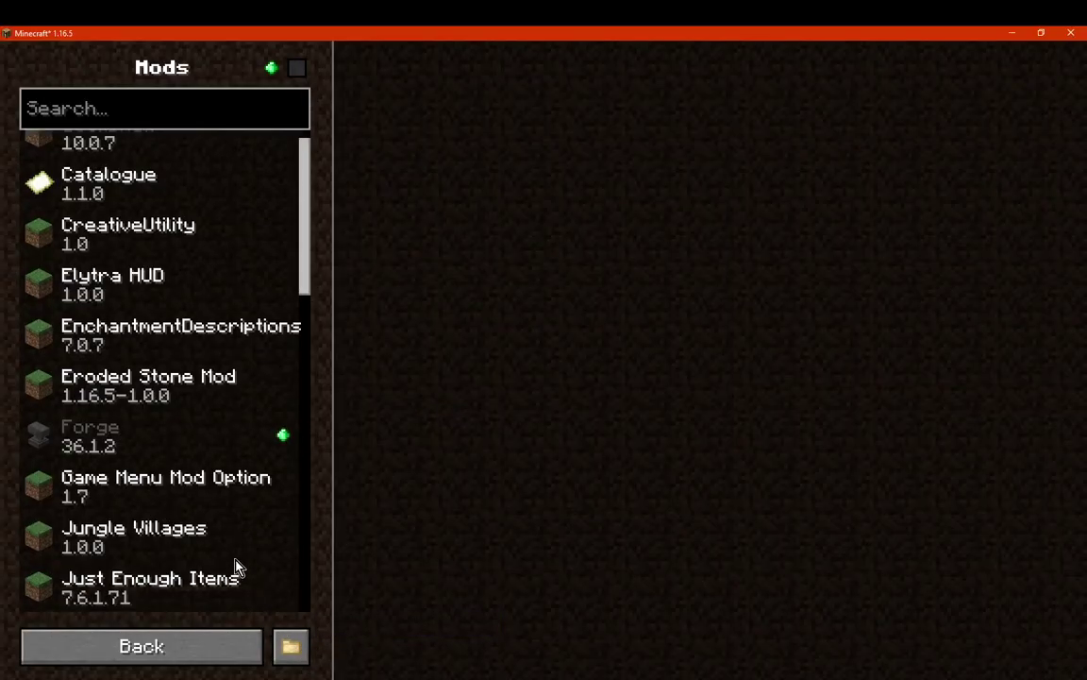
{"action": "left_click", "coordinate": [195, 650]}
{"action": "left_click", "coordinate": [424, 405]}
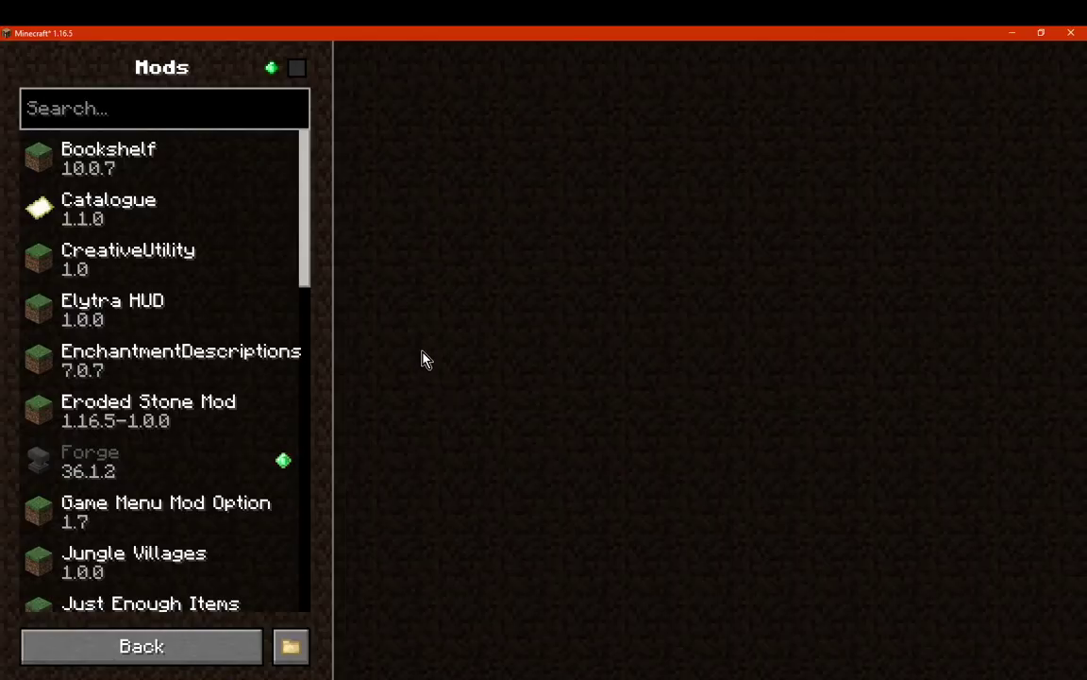
Search the mod list for "withoutalib" and for "withoutaredstone".
{"action": "left_click", "coordinate": [170, 109]}
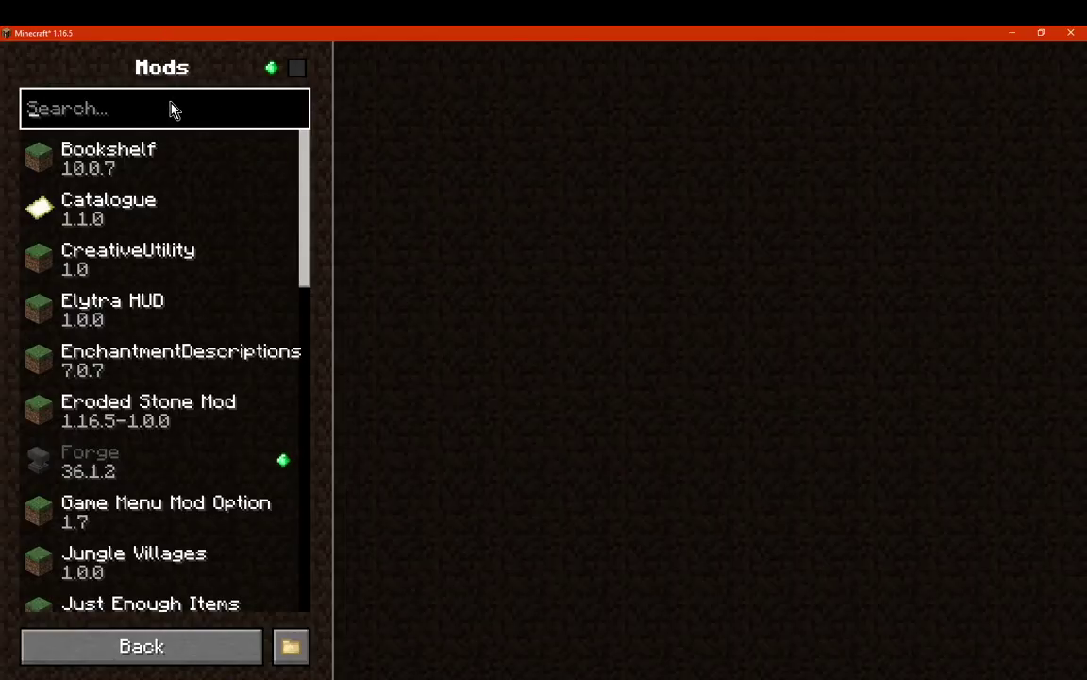
{"action": "left_click_drag", "start_coordinate": [304, 242], "coordinate": [253, 116]}
{"action": "type", "text": "w"}
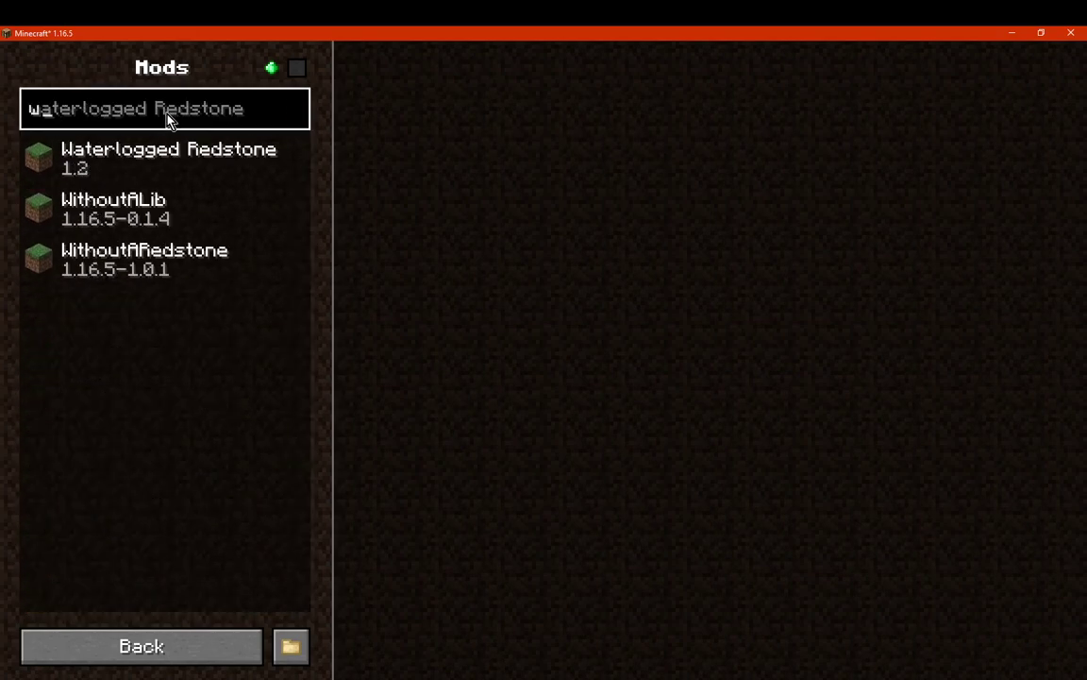
{"action": "type", "text": "ithoutalib"}
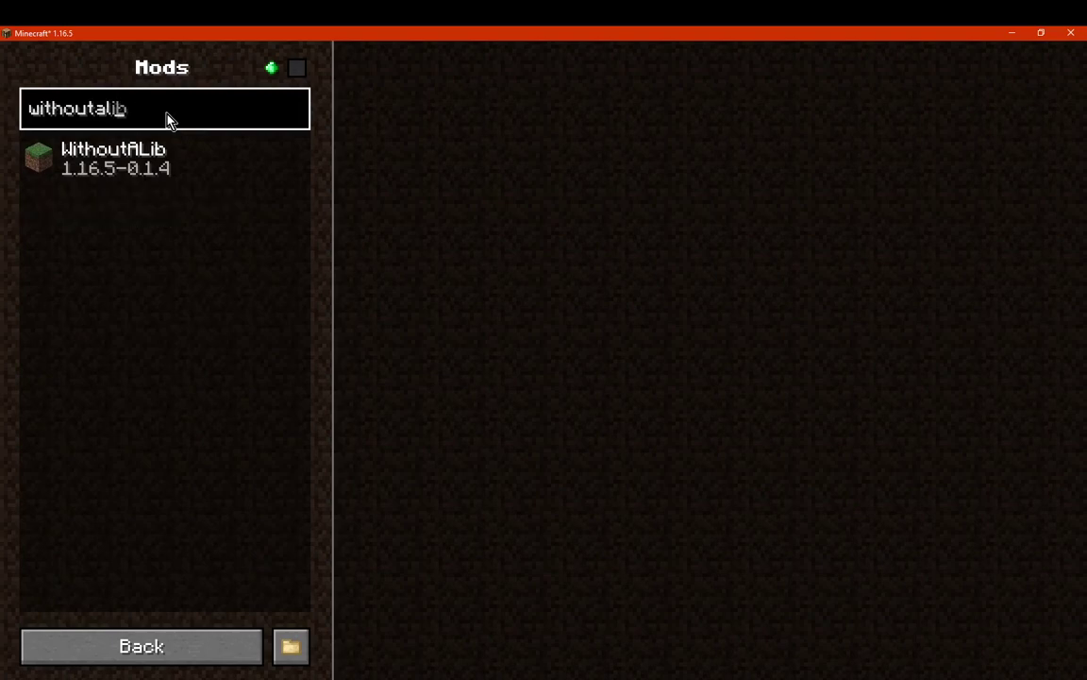
{"action": "key", "text": "BackSpace"}
{"action": "type", "text": "redstone"}
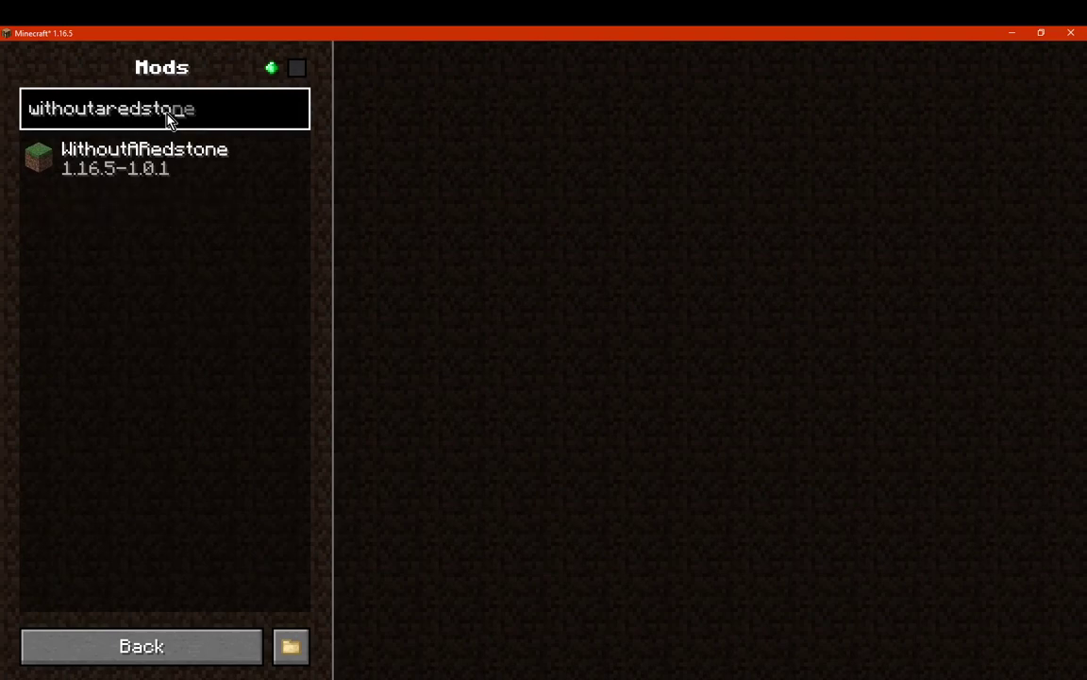
Limit the mod list to mods with updates and clear the search text.
{"action": "left_click", "coordinate": [297, 69]}
{"action": "left_click", "coordinate": [267, 110]}
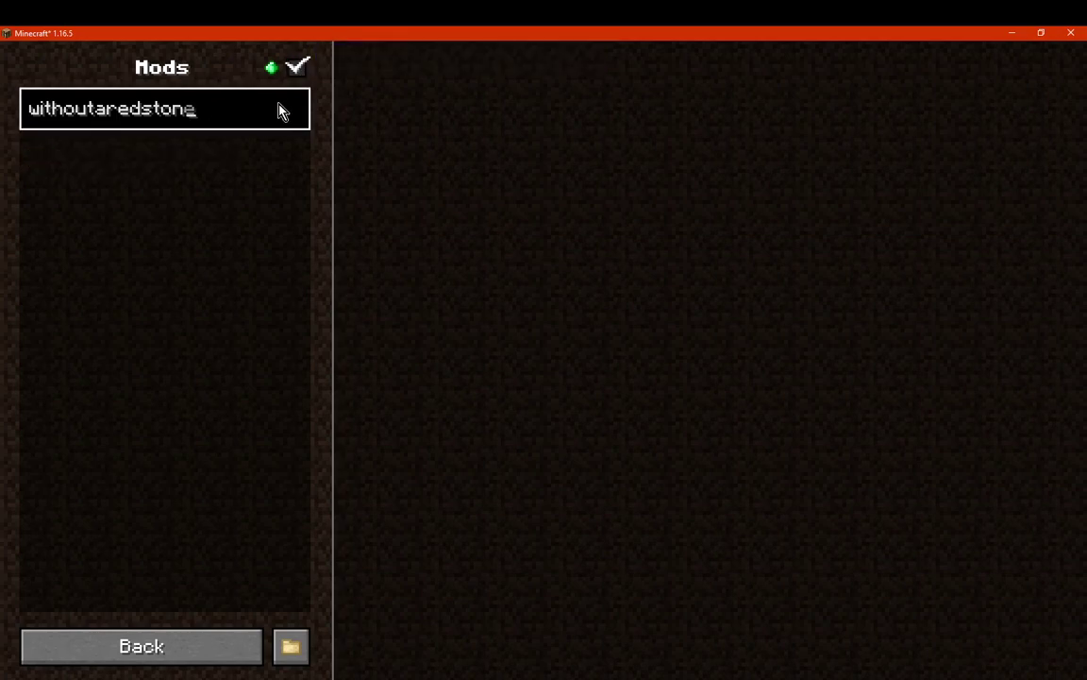
{"action": "key", "text": "BackSpace"}
{"action": "key", "text": "BackSpace"}
{"action": "key", "text": "BackSpace"}
{"action": "key", "text": "BackSpace"}
{"action": "key", "text": "BackSpace"}
{"action": "key", "text": "BackSpace"}
{"action": "key", "text": "BackSpace"}
{"action": "key", "text": "BackSpace"}
{"action": "key", "text": "BackSpace"}
{"action": "key", "text": "BackSpace"}
{"action": "key", "text": "BackSpace"}
{"action": "key", "text": "BackSpace"}
{"action": "key", "text": "BackSpace"}
{"action": "key", "text": "BackSpace"}
{"action": "key", "text": "BackSpace"}
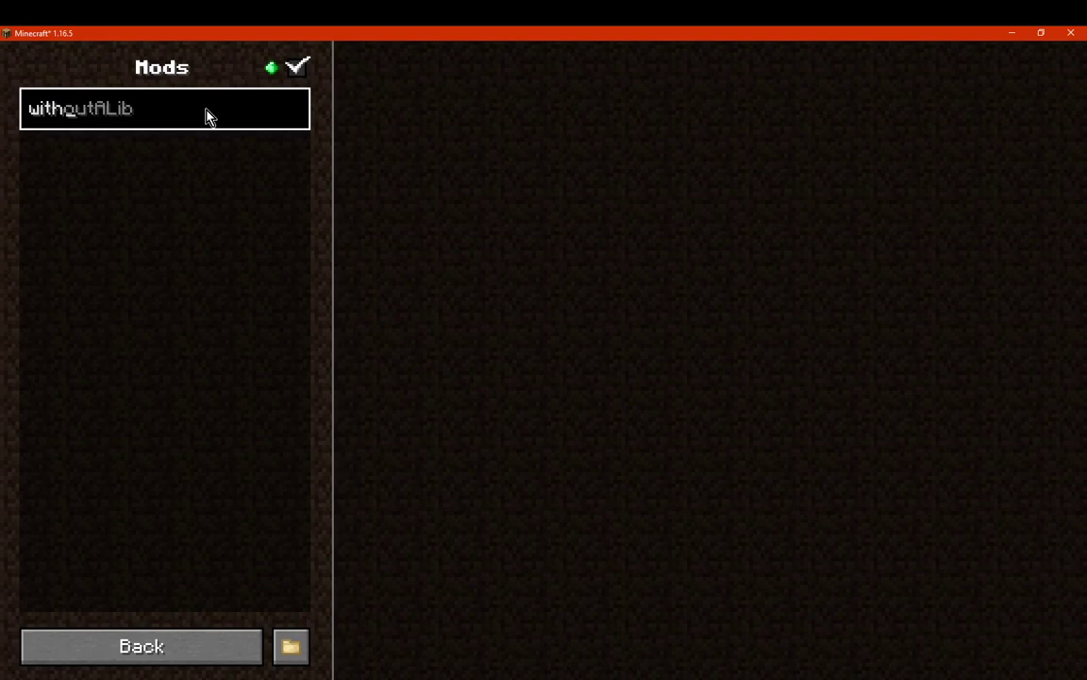
{"action": "key", "text": "BackSpace"}
{"action": "left_click", "coordinate": [304, 292]}
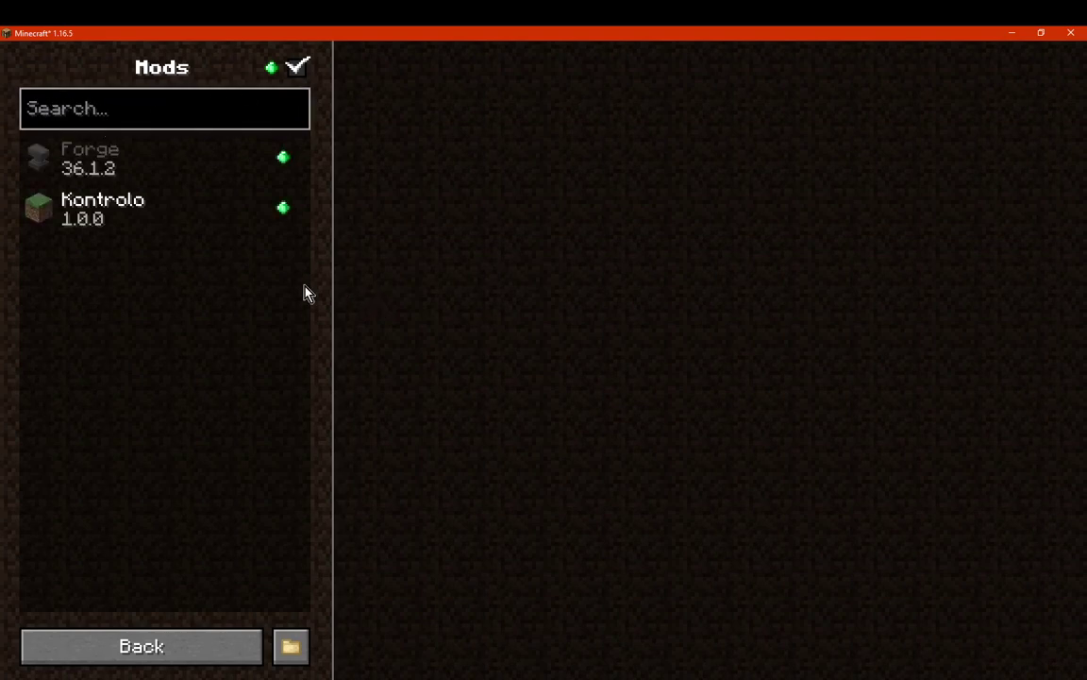
View the details of Forge and Kontrolo, turn off the updates-only filter and leave the mod list.
{"action": "left_click", "coordinate": [173, 163]}
{"action": "left_click", "coordinate": [175, 212]}
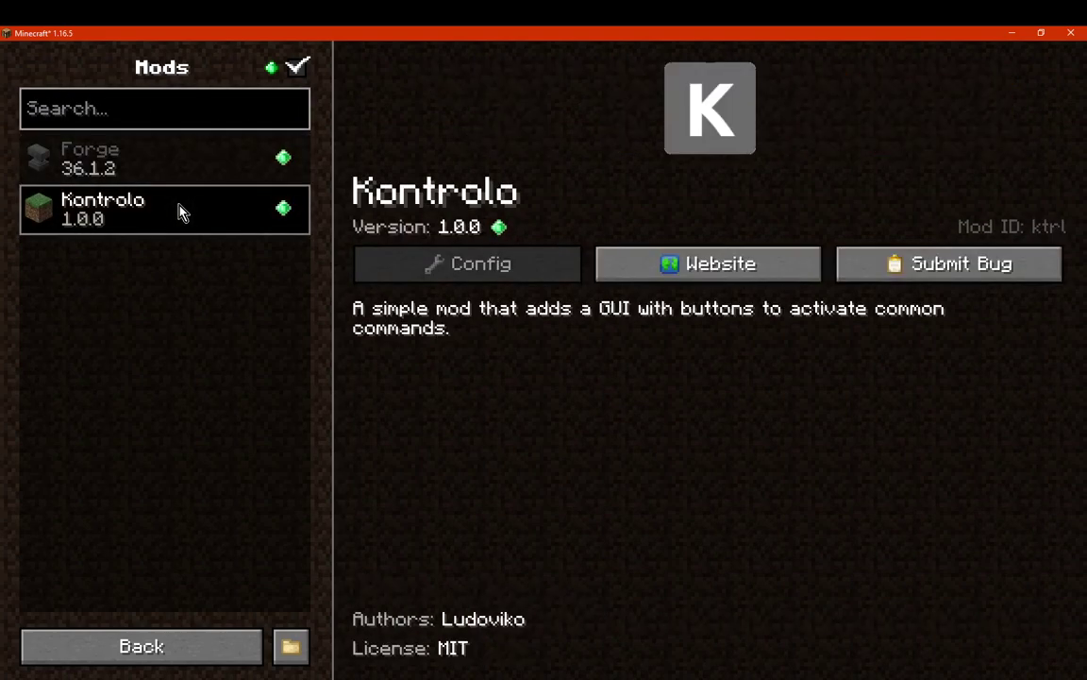
{"action": "left_click", "coordinate": [209, 166]}
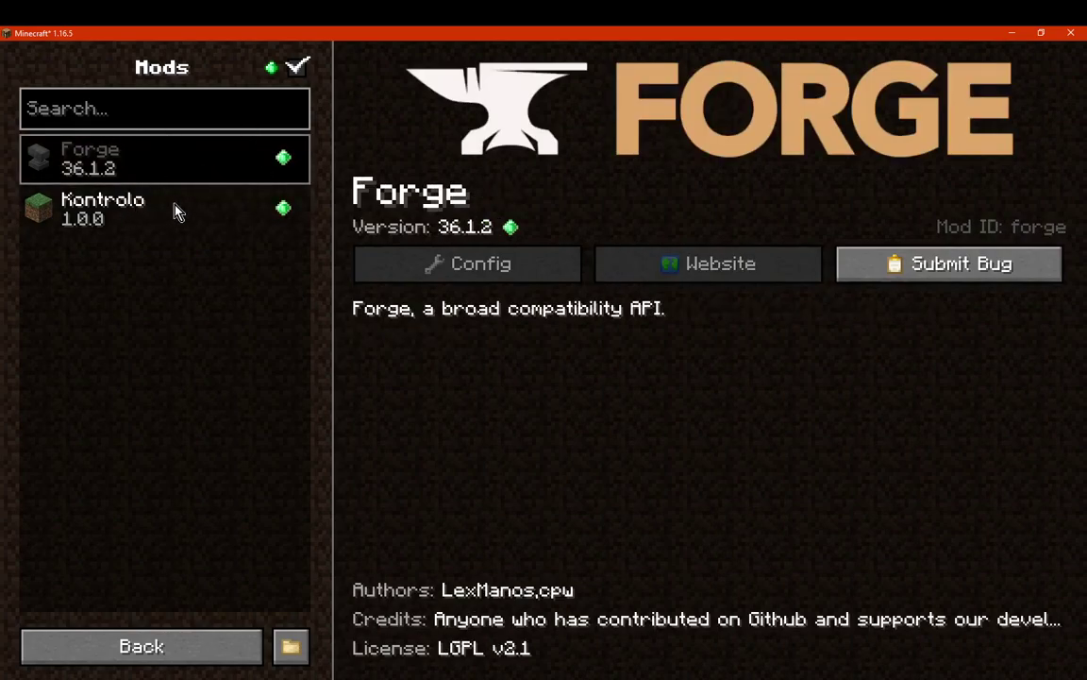
{"action": "left_click", "coordinate": [298, 67]}
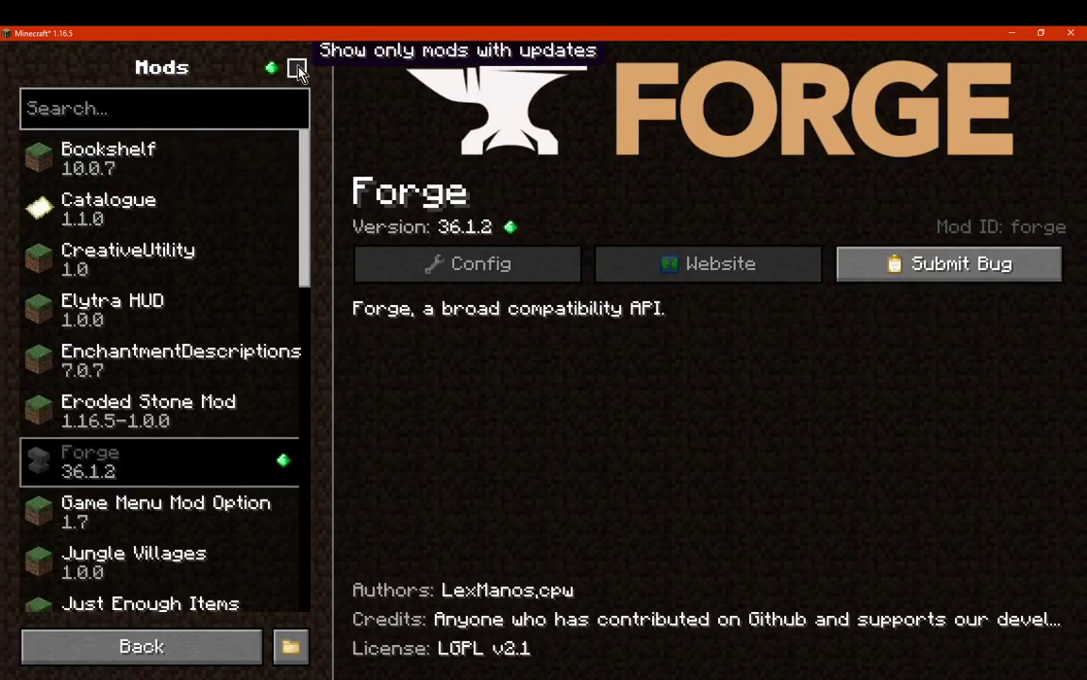
{"action": "left_click", "coordinate": [207, 650]}
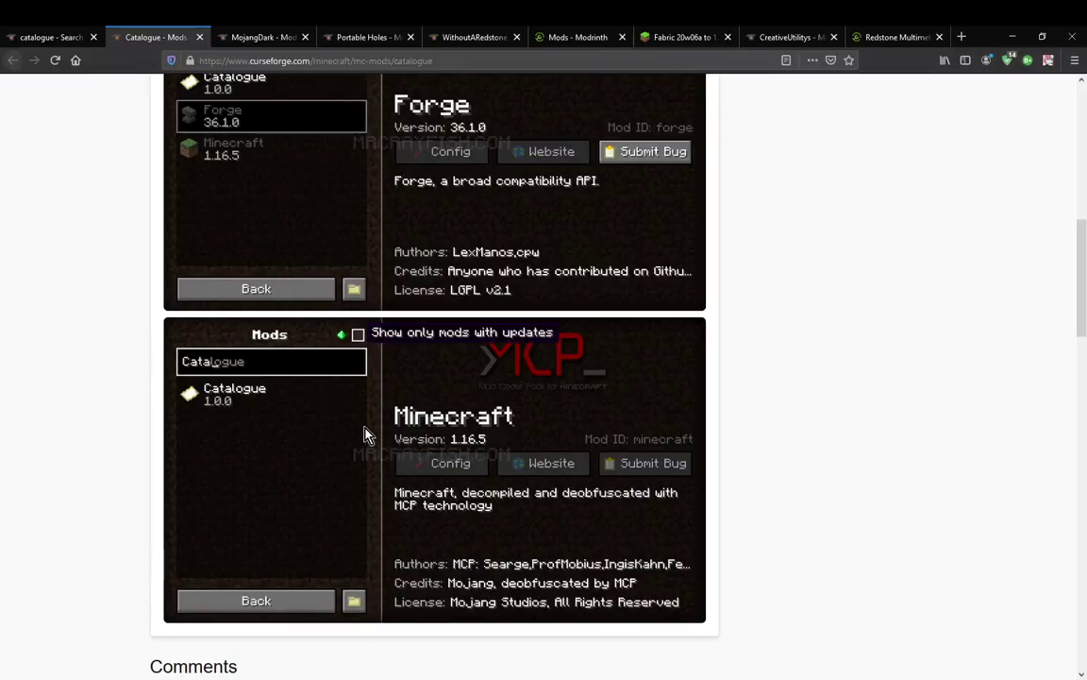
Glance over the Catalogue web page, then switch to File Explorer and open the config folder inside .minecraft.
{"action": "scroll", "coordinate": [111, 476], "scroll_direction": "up", "scroll_amount": 5}
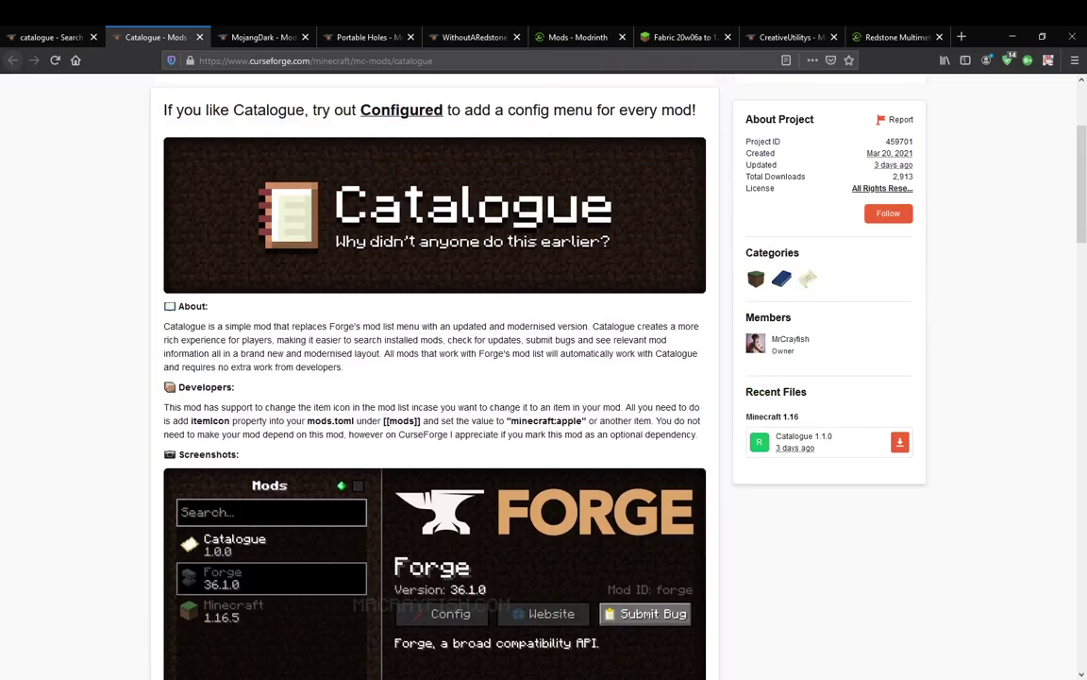
{"action": "left_click", "coordinate": [195, 564]}
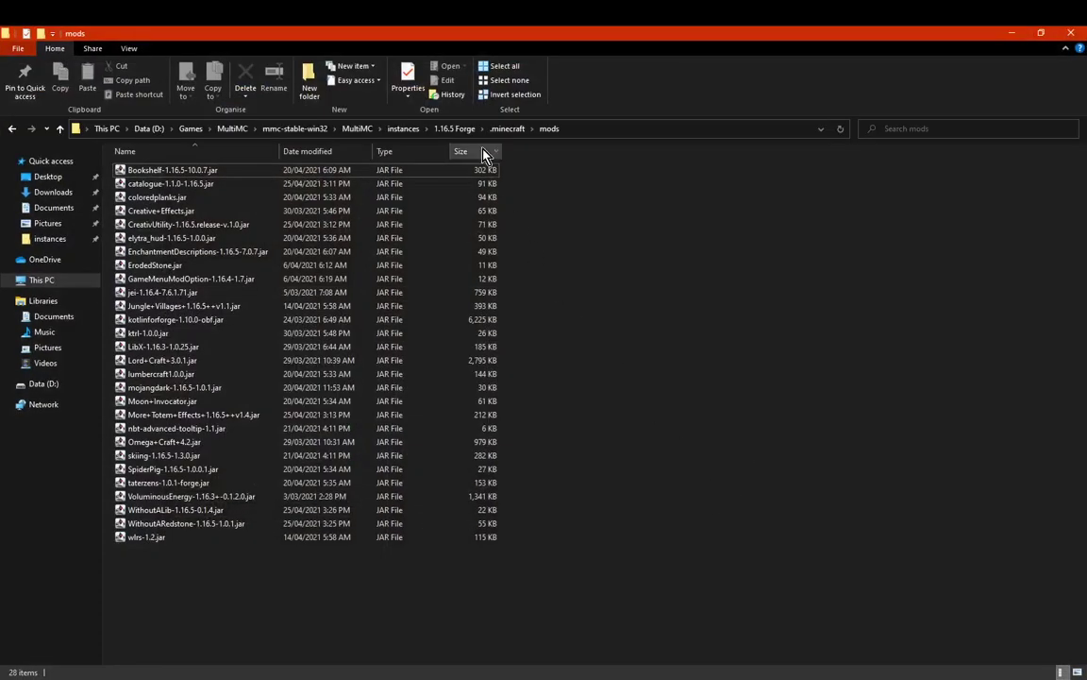
{"action": "left_click", "coordinate": [506, 129]}
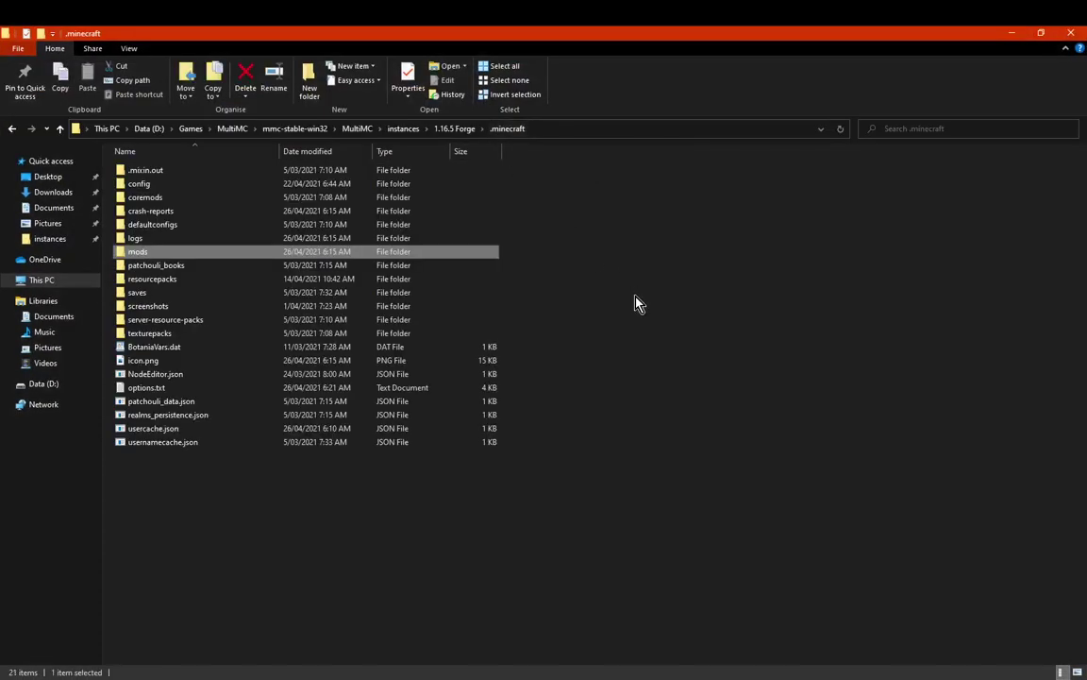
{"action": "double_click", "coordinate": [154, 187]}
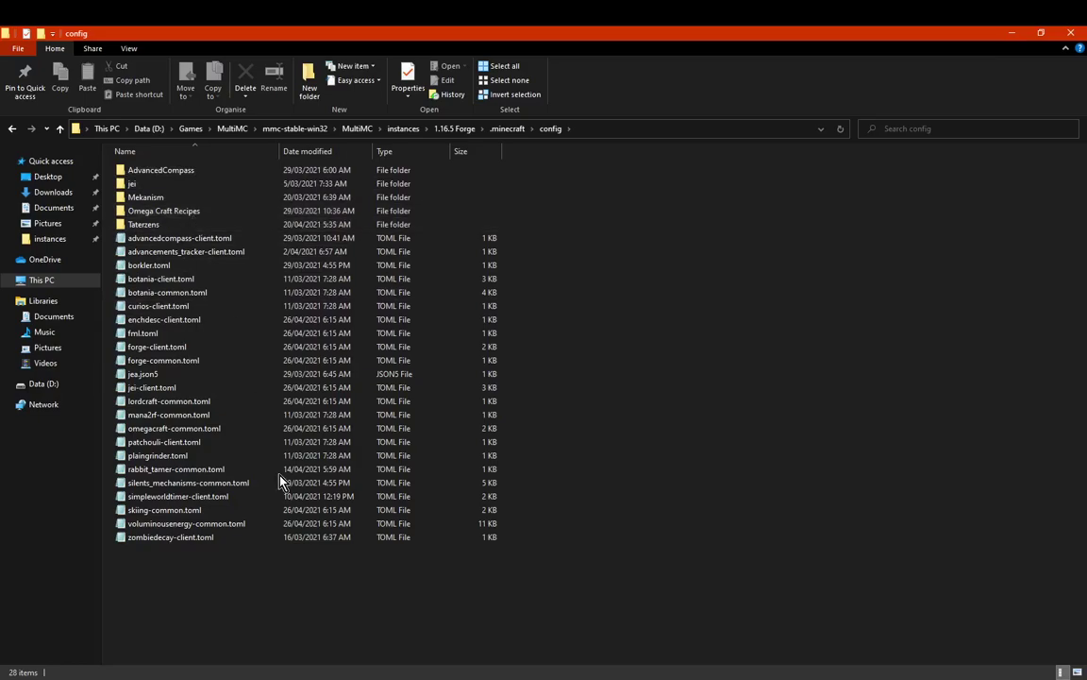
Switch to the browser and highlight "mods.toml" in the Developers section of the Catalogue page.
{"action": "mouse_move", "coordinate": [333, 677]}
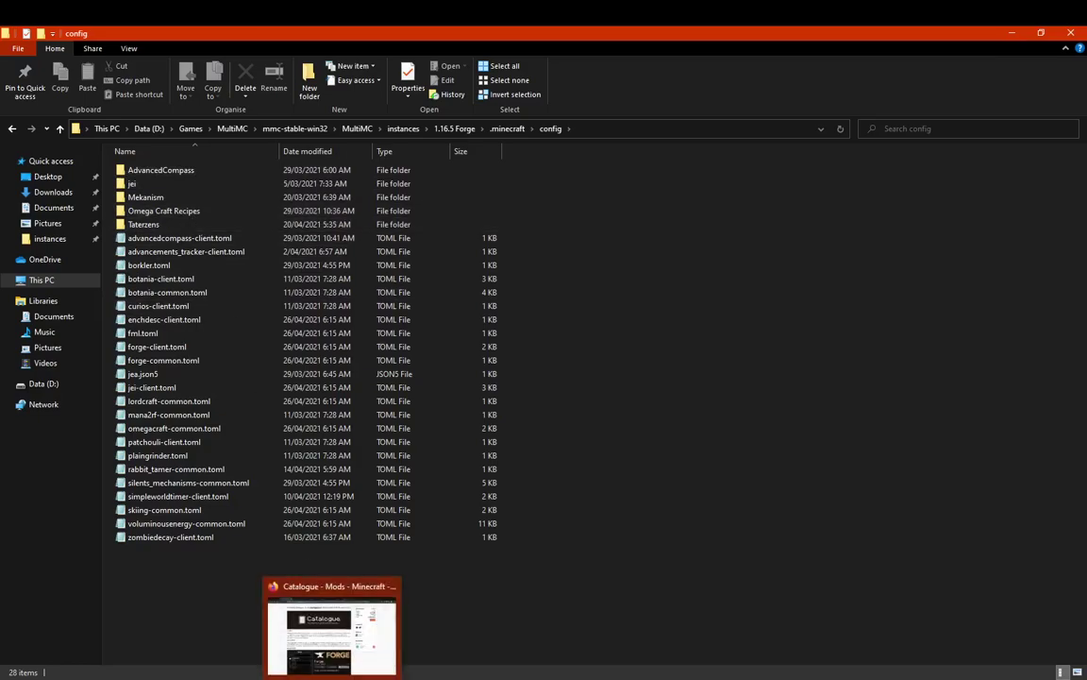
{"action": "left_click", "coordinate": [332, 675]}
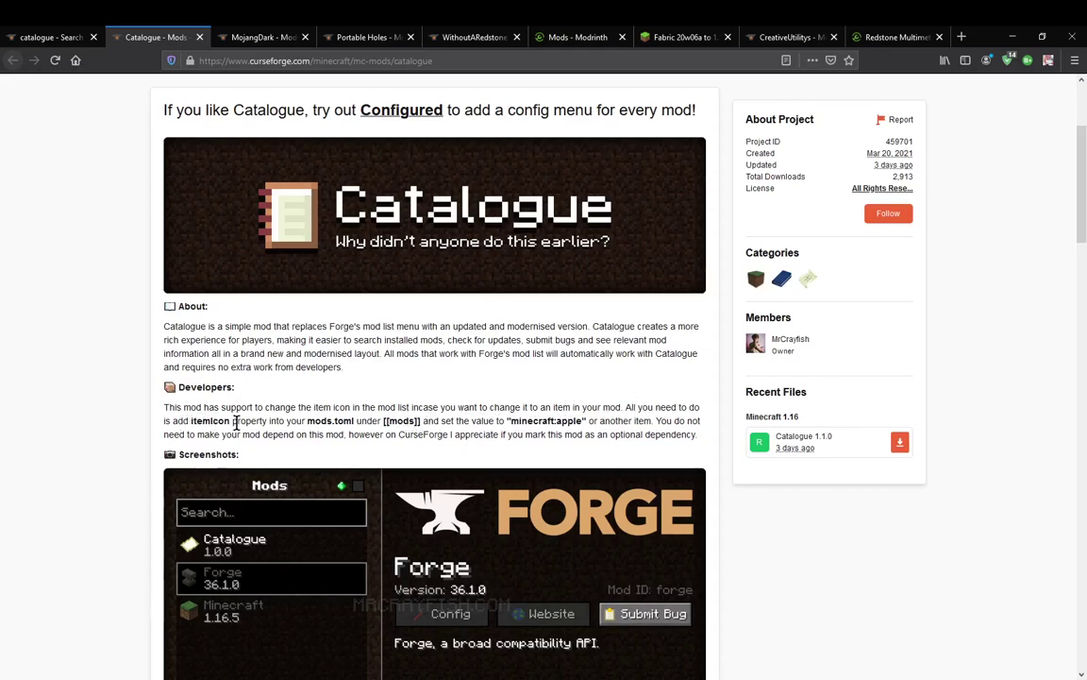
{"action": "left_click_drag", "start_coordinate": [308, 421], "coordinate": [356, 423]}
{"action": "left_click", "coordinate": [401, 455]}
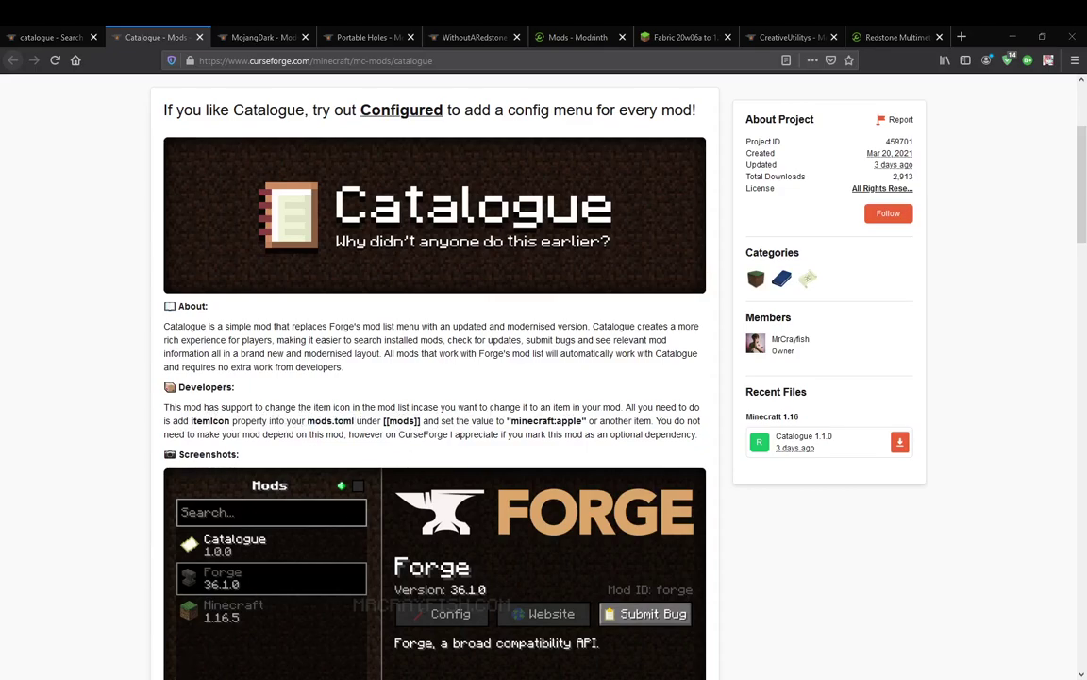
In File Explorer, look inside the serverconfig folder of the New World save and go back to the .minecraft folder.
{"action": "left_click", "coordinate": [238, 620]}
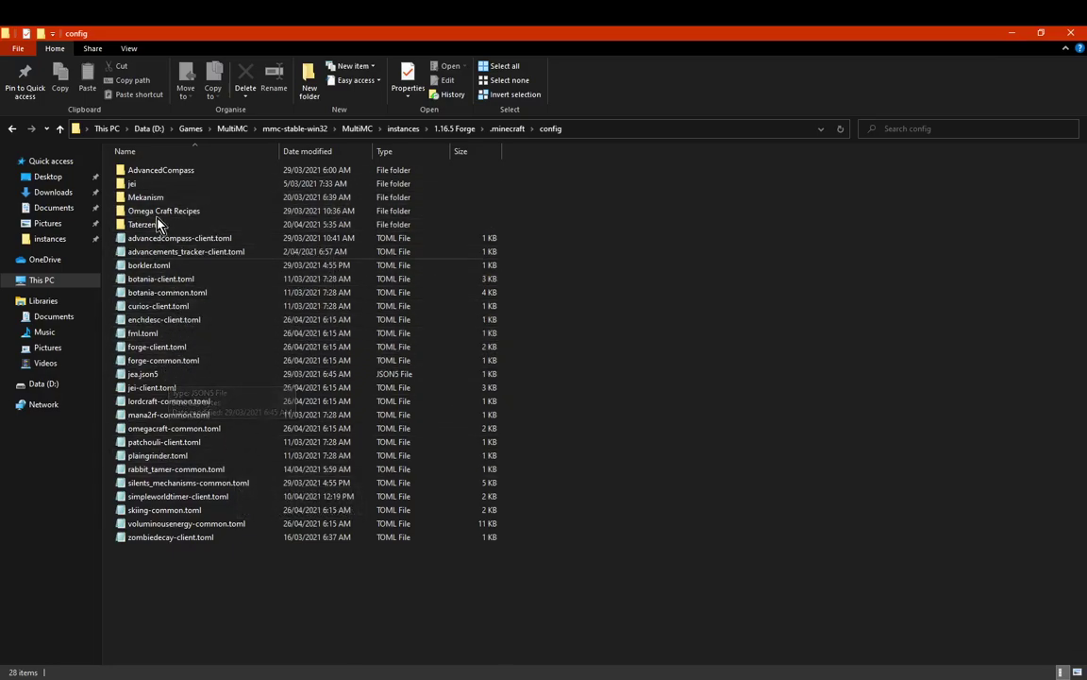
{"action": "left_click", "coordinate": [506, 129]}
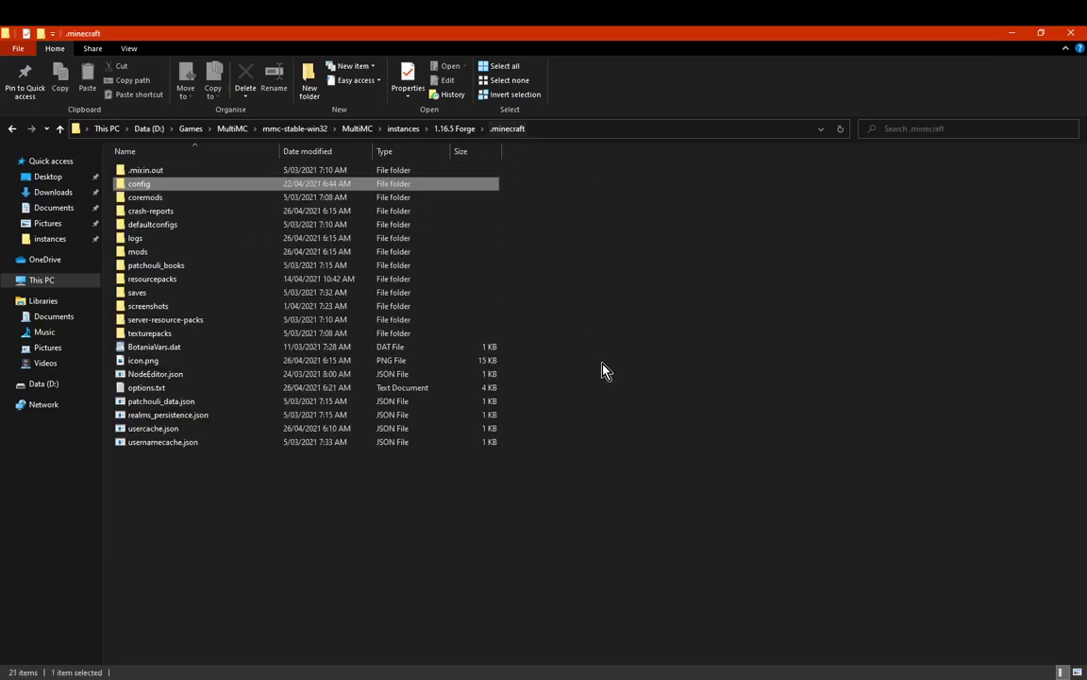
{"action": "left_click", "coordinate": [604, 369]}
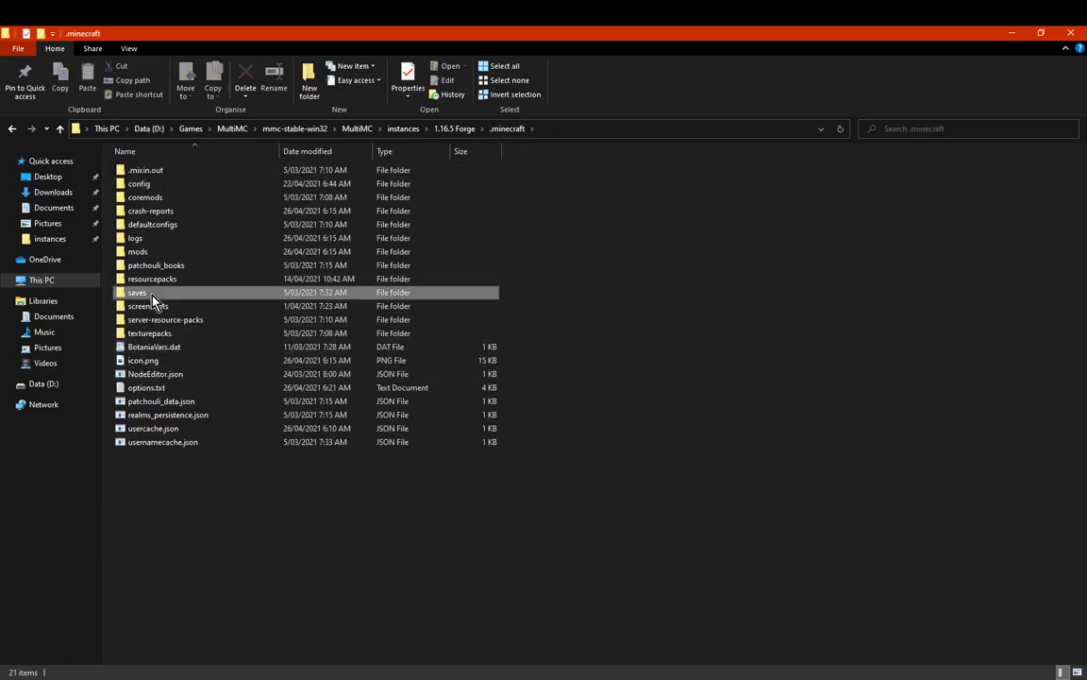
{"action": "double_click", "coordinate": [151, 300]}
{"action": "double_click", "coordinate": [160, 172]}
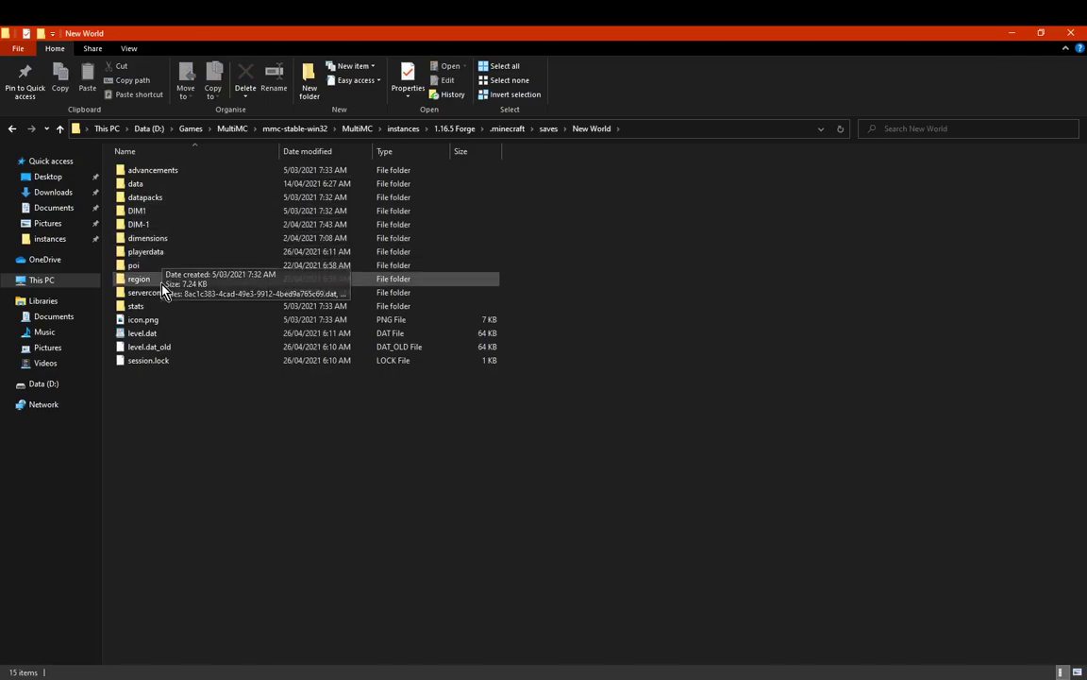
{"action": "double_click", "coordinate": [164, 293]}
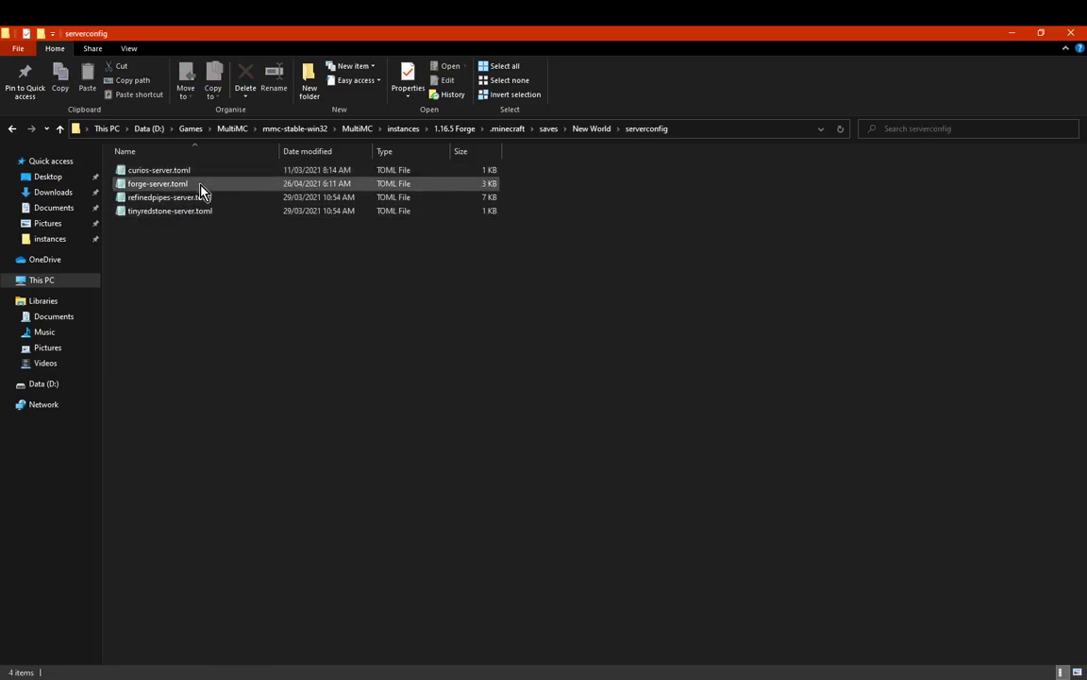
{"action": "left_click", "coordinate": [508, 129]}
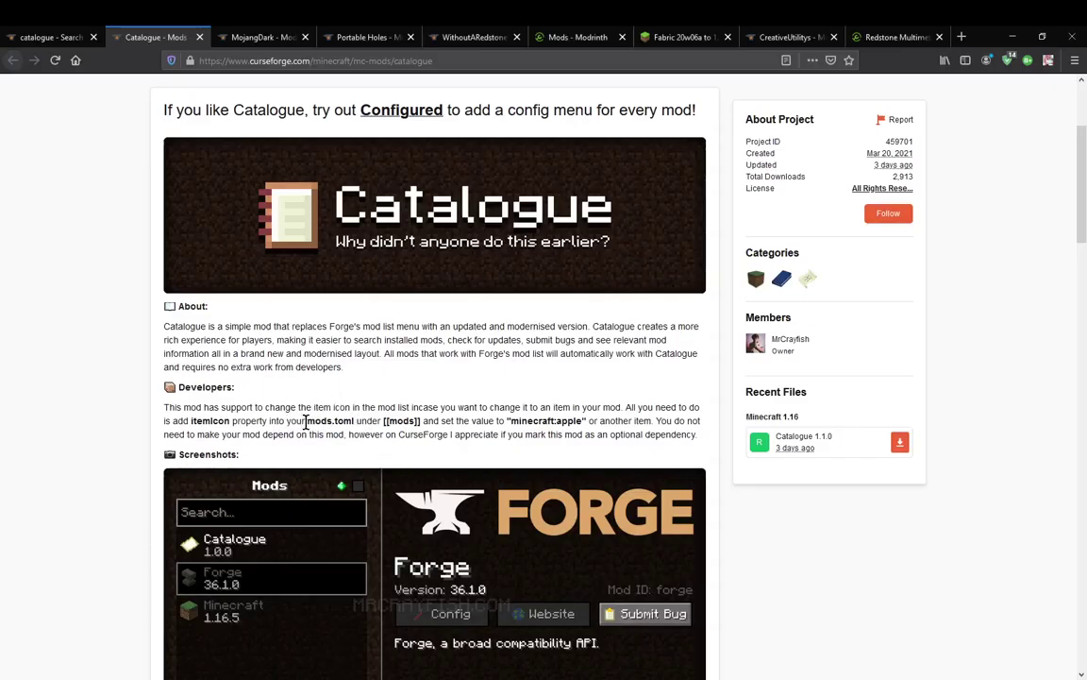
On the Catalogue page, highlight the developer instructions on mods.toml, [[mods]], the "minecraft:apple" value and the itemIcon property.
{"action": "left_click_drag", "start_coordinate": [305, 421], "coordinate": [420, 422]}
{"action": "left_click", "coordinate": [517, 425]}
{"action": "left_click_drag", "start_coordinate": [488, 421], "coordinate": [648, 423]}
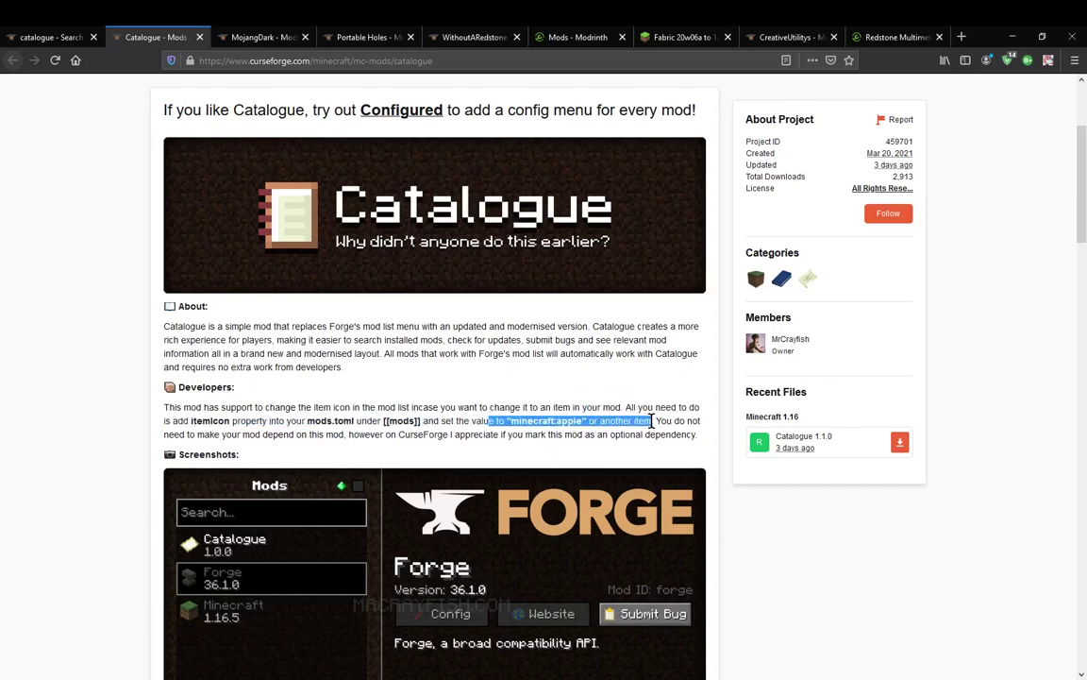
{"action": "left_click", "coordinate": [578, 459]}
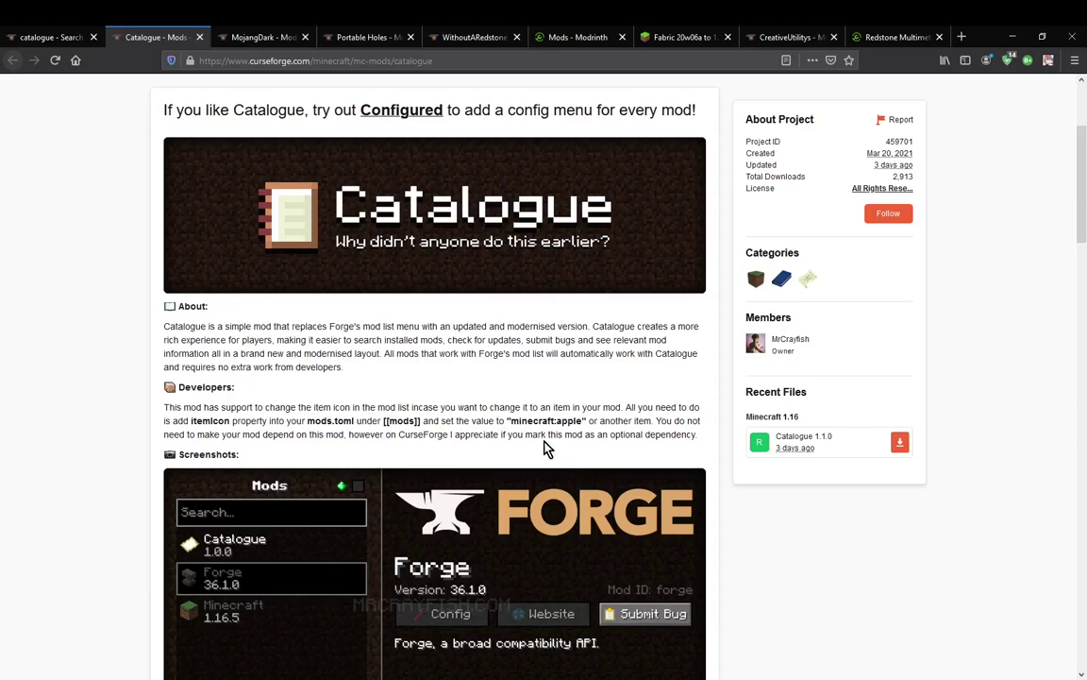
{"action": "left_click_drag", "start_coordinate": [232, 421], "coordinate": [191, 421]}
{"action": "left_click", "coordinate": [391, 463]}
Skim the Catalogue page from the description to the comments, check its files and images, and return to the description.
{"action": "scroll", "coordinate": [132, 450], "scroll_direction": "up", "scroll_amount": 1}
{"action": "scroll", "coordinate": [126, 450], "scroll_direction": "up", "scroll_amount": 3}
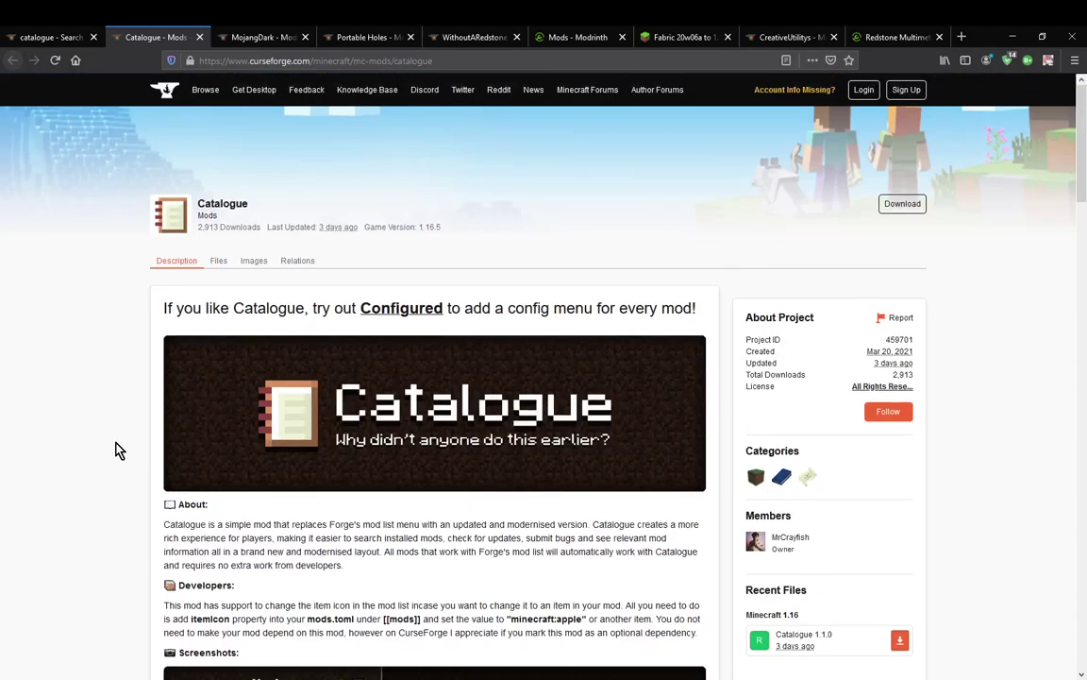
{"action": "scroll", "coordinate": [105, 434], "scroll_direction": "down", "scroll_amount": 8}
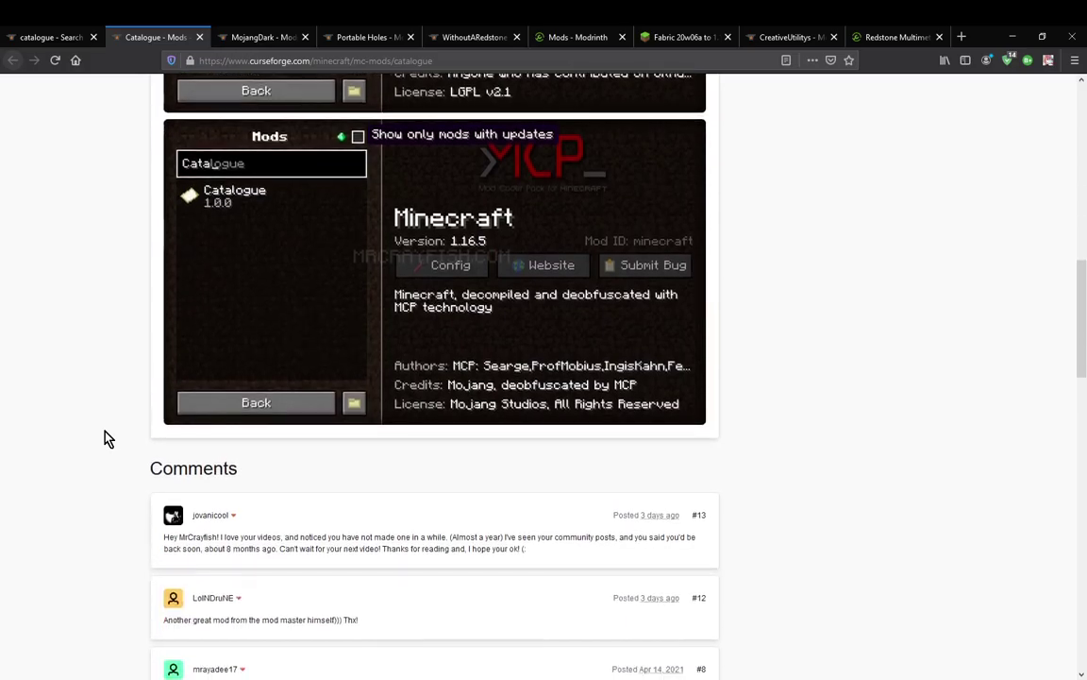
{"action": "scroll", "coordinate": [105, 434], "scroll_direction": "up", "scroll_amount": 3}
{"action": "scroll", "coordinate": [105, 437], "scroll_direction": "up", "scroll_amount": 5}
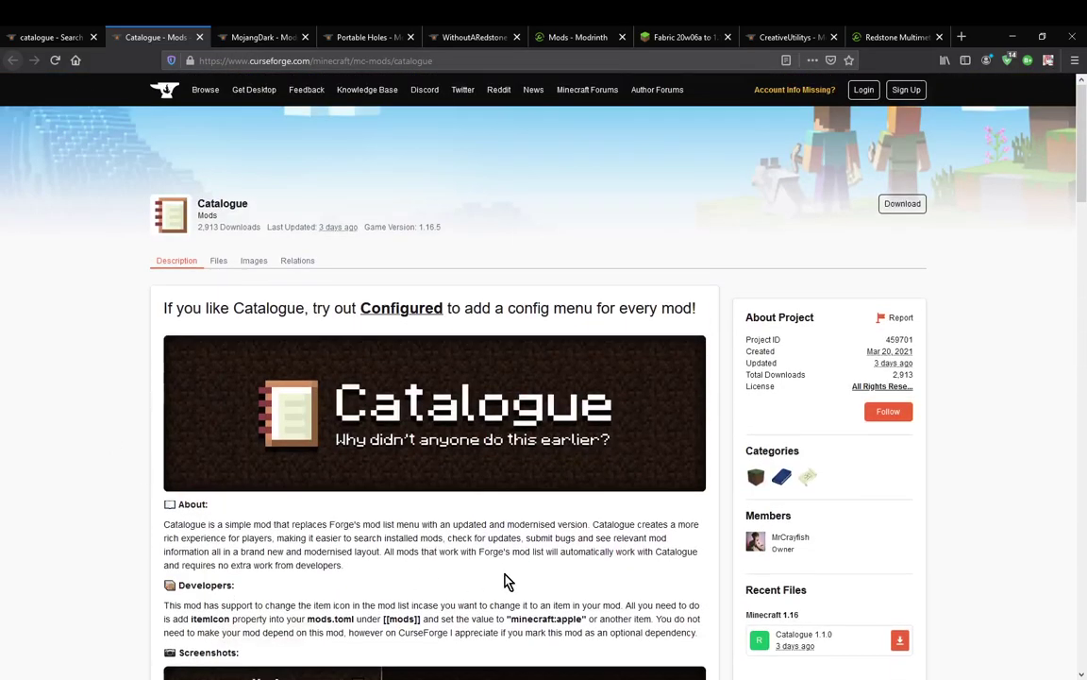
{"action": "scroll", "coordinate": [510, 579], "scroll_direction": "down", "scroll_amount": 3}
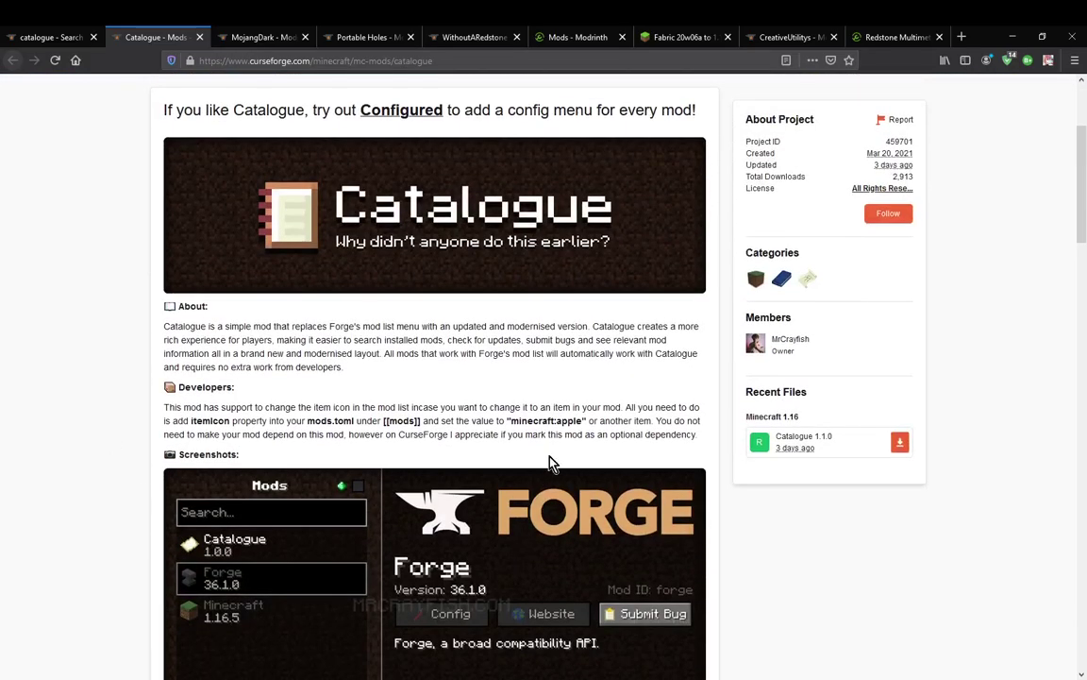
{"action": "scroll", "coordinate": [503, 480], "scroll_direction": "up", "scroll_amount": 3}
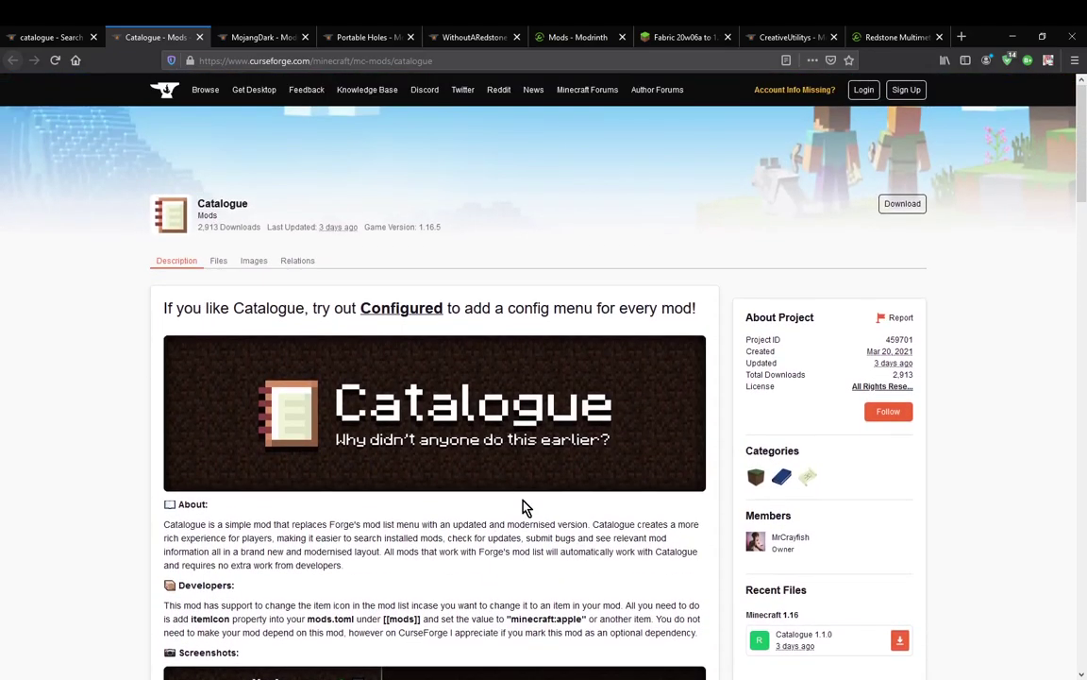
{"action": "left_click", "coordinate": [219, 262]}
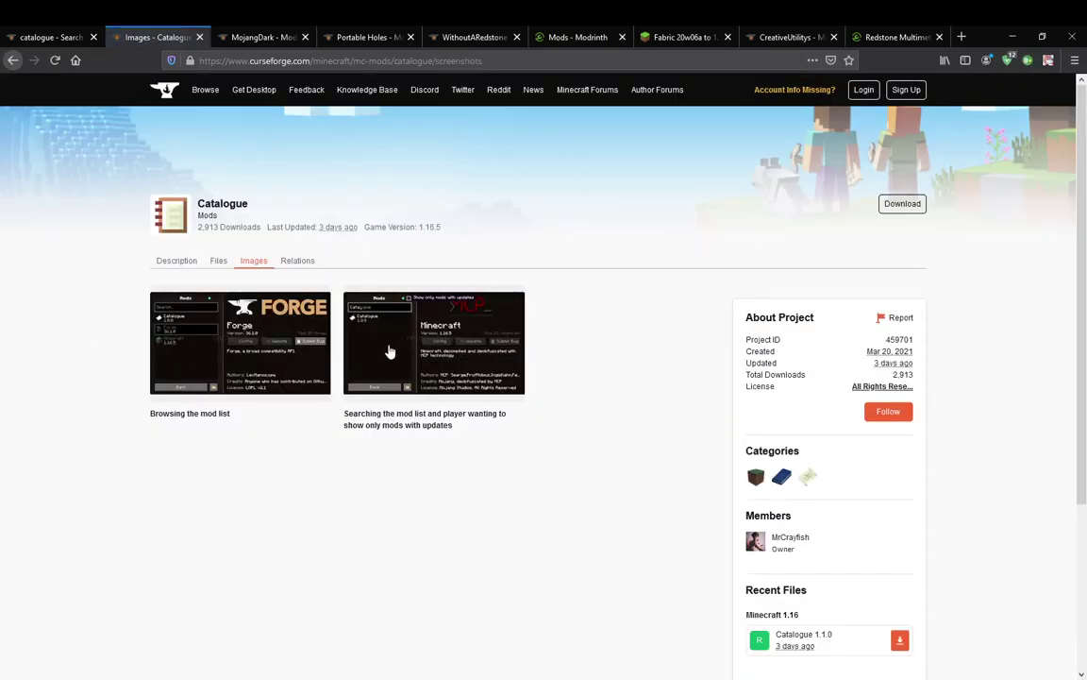
{"action": "left_click", "coordinate": [178, 262]}
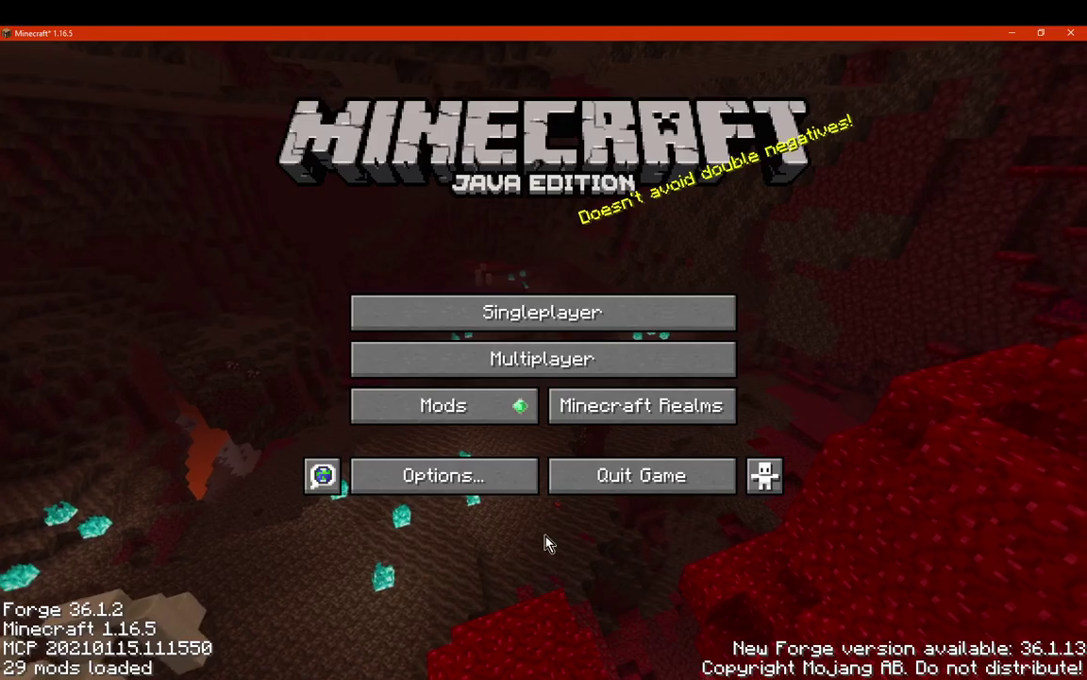
Open Minecraft's mod list and view the details of several mods from Game Menu Mod Option up to Catalogue.
{"action": "left_click", "coordinate": [470, 416]}
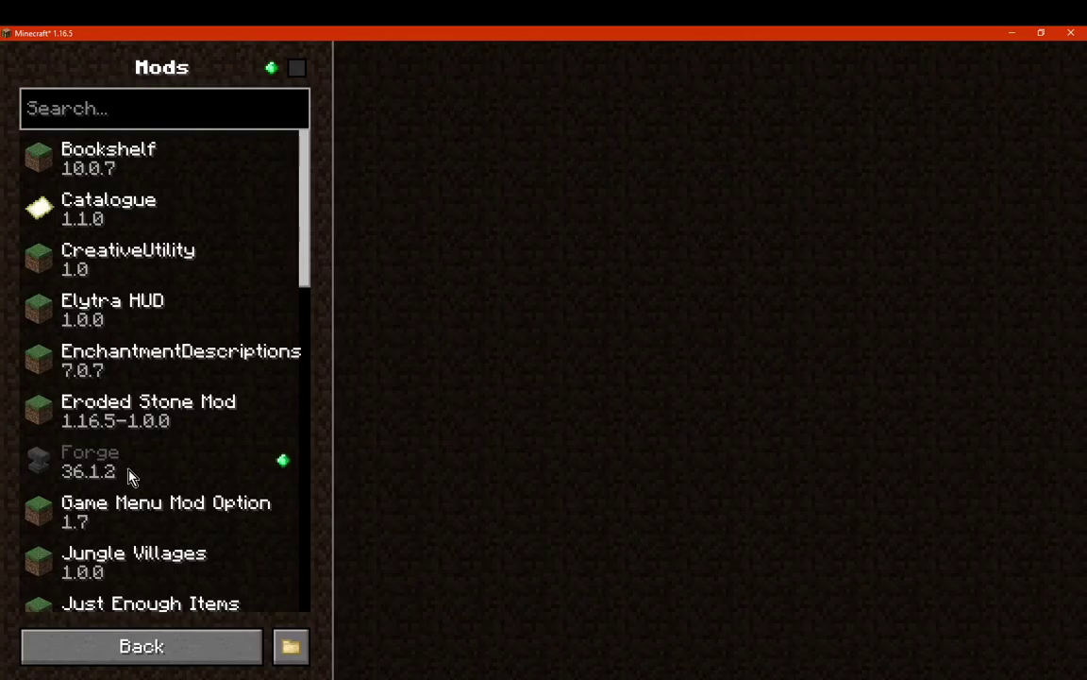
{"action": "left_click", "coordinate": [141, 529]}
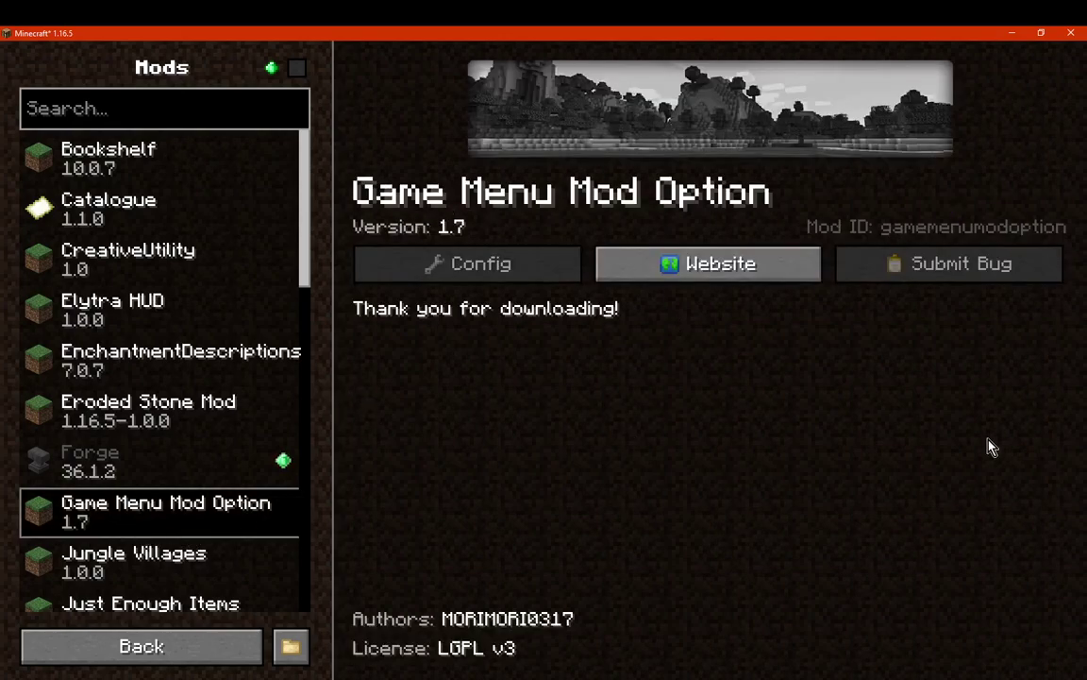
{"action": "left_click", "coordinate": [171, 424]}
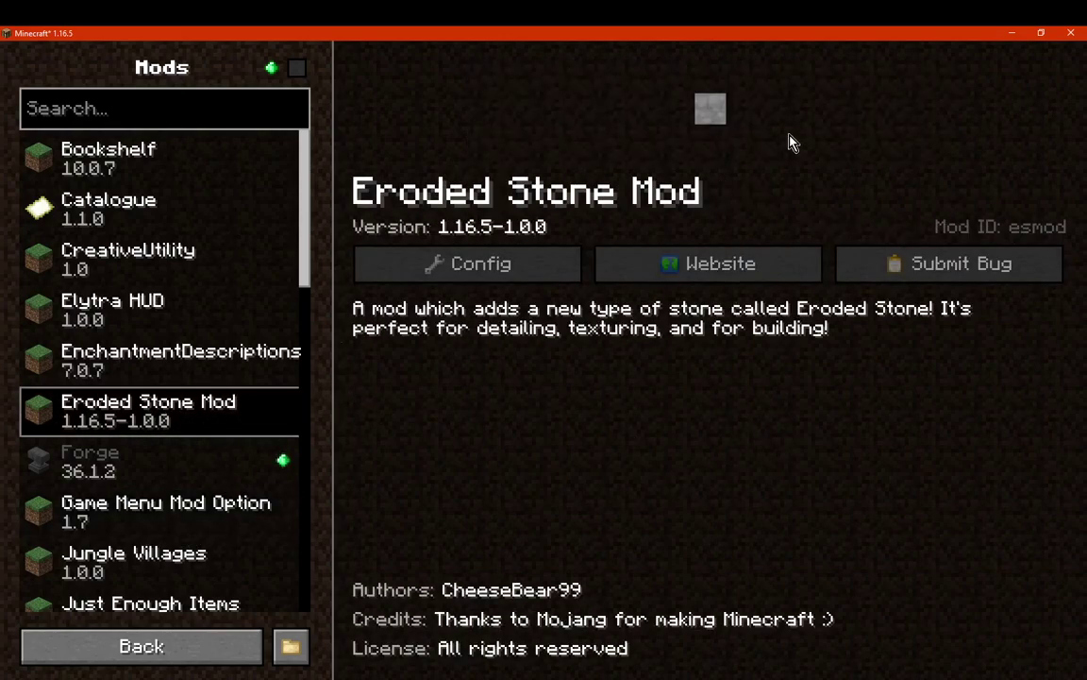
{"action": "left_click", "coordinate": [123, 359]}
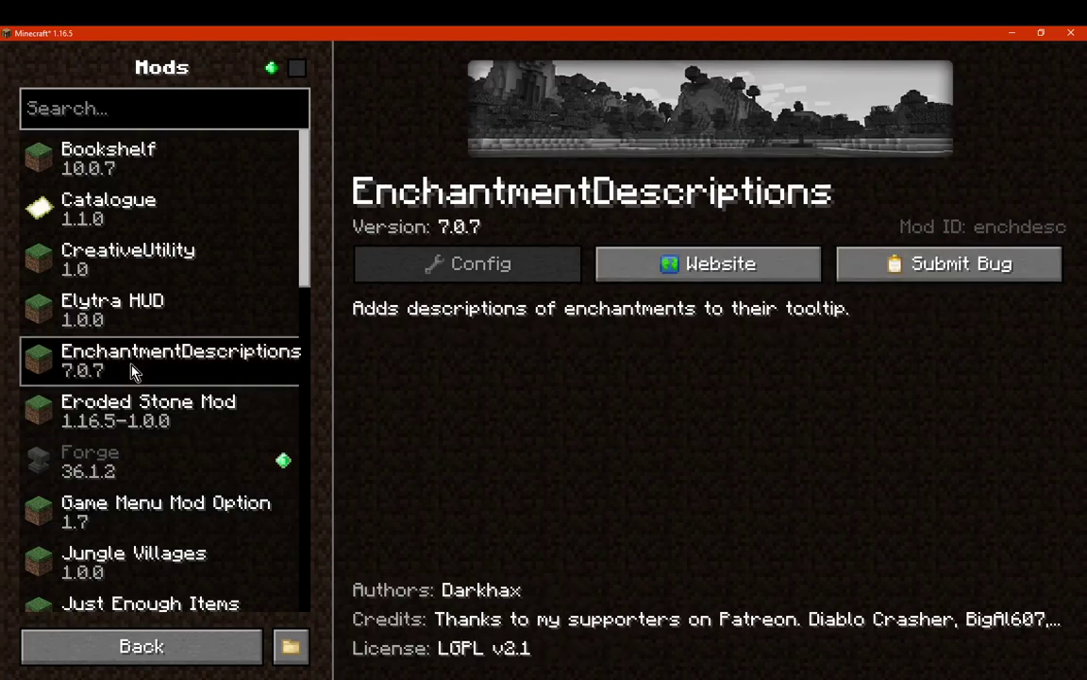
{"action": "left_click", "coordinate": [123, 309]}
{"action": "left_click", "coordinate": [121, 256]}
{"action": "left_click", "coordinate": [125, 213]}
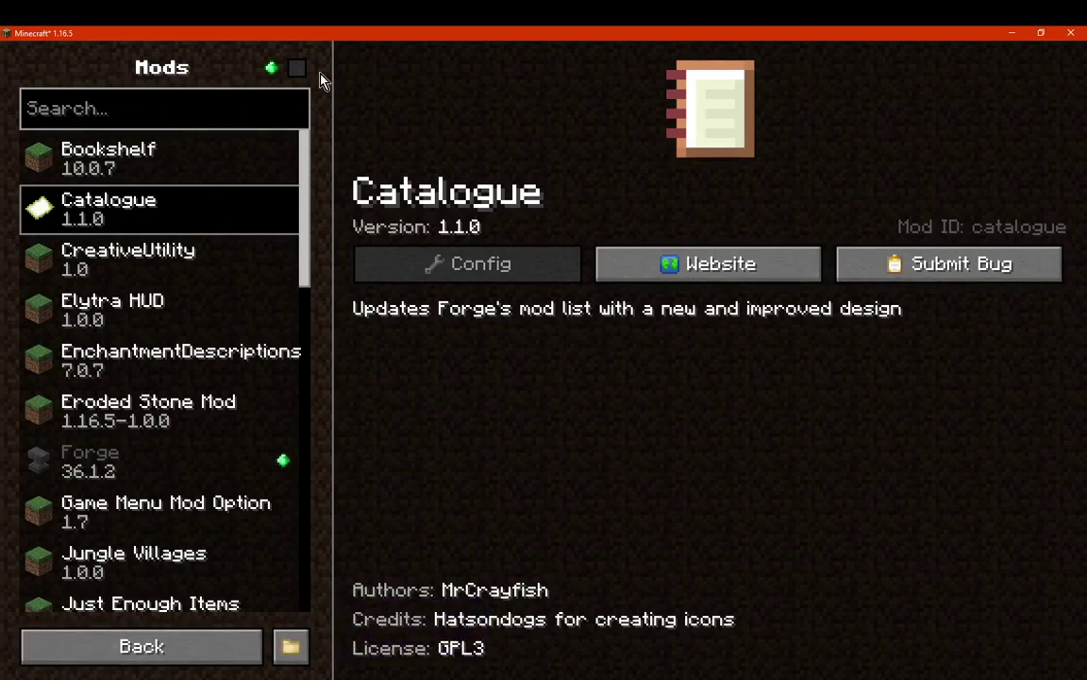
Toggle the updates-only filter on and off, and view the details of mods between Catalogue and Jungle Villages.
{"action": "left_click", "coordinate": [297, 68]}
{"action": "left_click", "coordinate": [296, 68]}
{"action": "left_click", "coordinate": [137, 510]}
{"action": "left_click", "coordinate": [144, 359]}
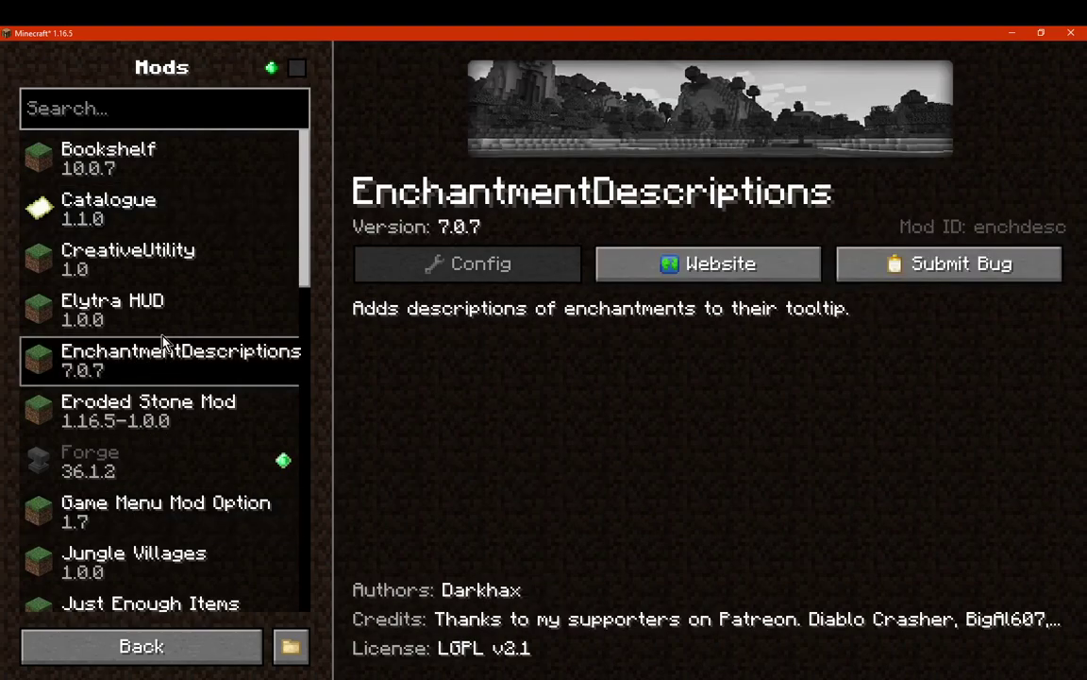
{"action": "left_click", "coordinate": [141, 310]}
{"action": "left_click", "coordinate": [149, 212]}
{"action": "left_click", "coordinate": [140, 257]}
{"action": "left_click", "coordinate": [143, 359]}
{"action": "left_click", "coordinate": [146, 559]}
View the details of mods further down the list, including LibX, Skiing Mod and Spider Pig, and return to the title screen.
{"action": "scroll", "coordinate": [162, 584], "scroll_direction": "down", "scroll_amount": 3}
{"action": "left_click", "coordinate": [162, 578]}
{"action": "scroll", "coordinate": [168, 580], "scroll_direction": "down", "scroll_amount": 4}
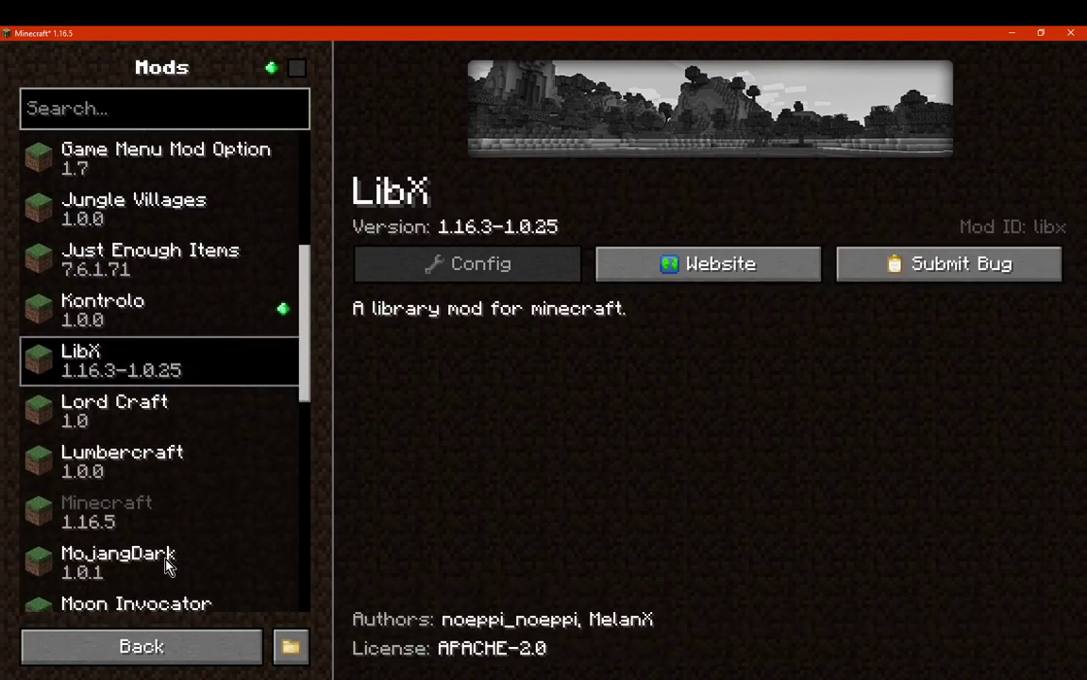
{"action": "left_click", "coordinate": [170, 578]}
{"action": "scroll", "coordinate": [170, 584], "scroll_direction": "down", "scroll_amount": 3}
{"action": "left_click", "coordinate": [170, 583]}
{"action": "scroll", "coordinate": [170, 581], "scroll_direction": "down", "scroll_amount": 1}
{"action": "scroll", "coordinate": [168, 577], "scroll_direction": "down", "scroll_amount": 1}
{"action": "left_click", "coordinate": [168, 578]}
{"action": "scroll", "coordinate": [168, 578], "scroll_direction": "down", "scroll_amount": 1}
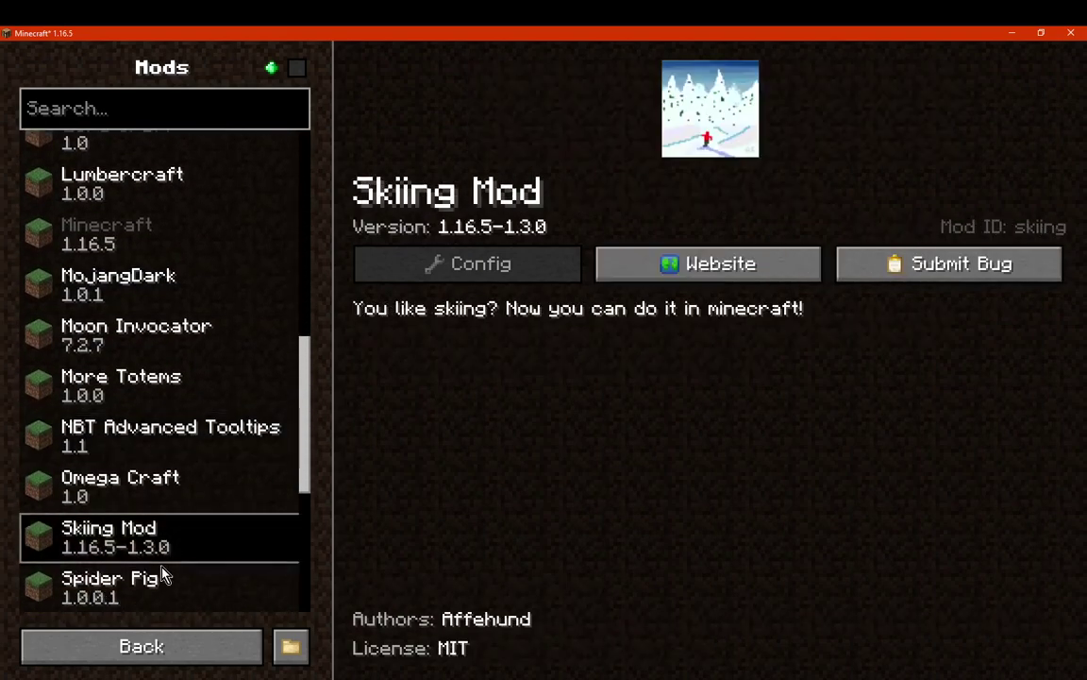
{"action": "left_click", "coordinate": [162, 590]}
{"action": "left_click", "coordinate": [165, 481]}
{"action": "left_click", "coordinate": [142, 646]}
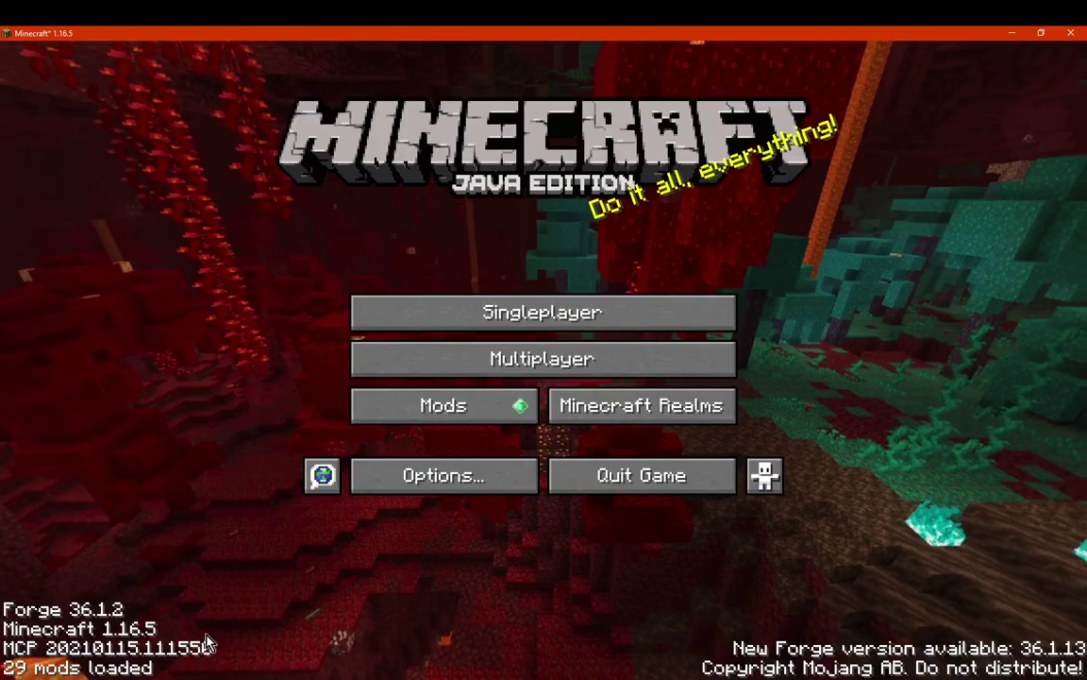